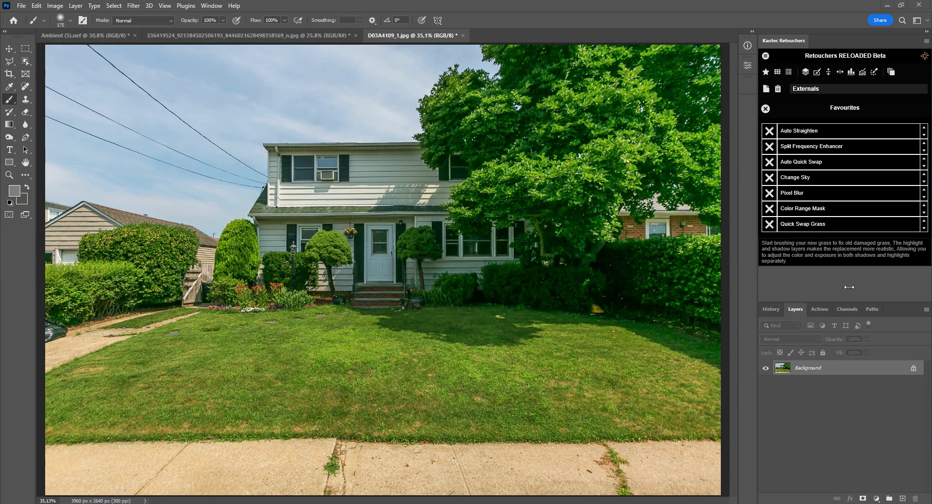
# Apply Quick Swap Grass, brush new grass over the right side of the lawn, and expand the group
pyautogui.click(819, 224)
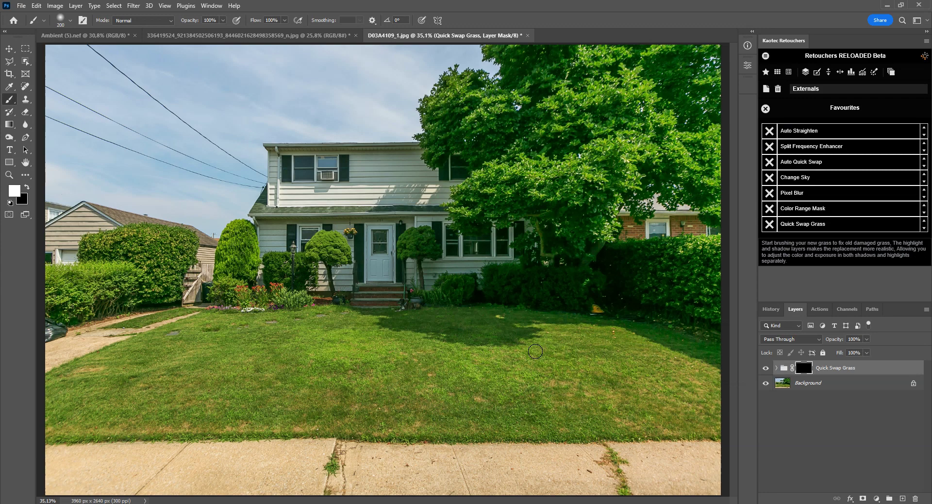
pyautogui.press(']')
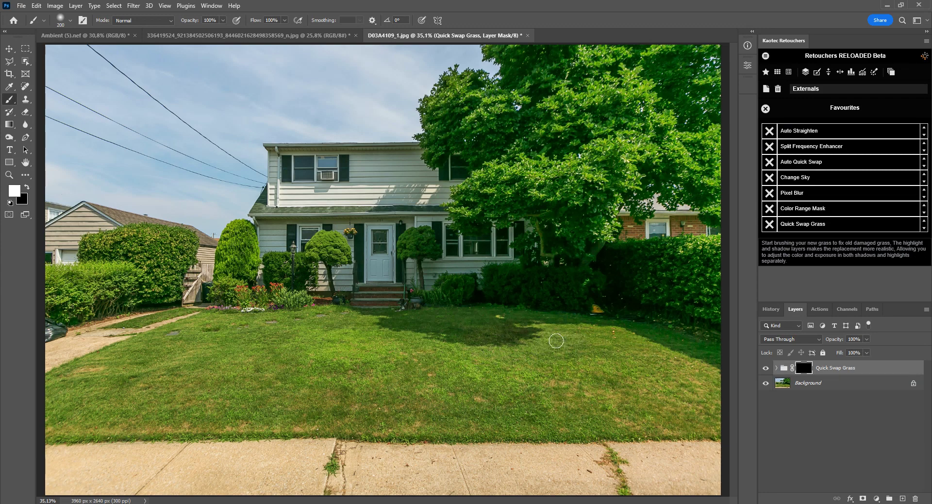
pyautogui.press('[')
pyautogui.moveTo(654, 356)
pyautogui.mouseDown()
pyautogui.moveTo(721, 371)
pyautogui.moveTo(673, 351)
pyautogui.moveTo(689, 361)
pyautogui.mouseUp()
pyautogui.press('[')
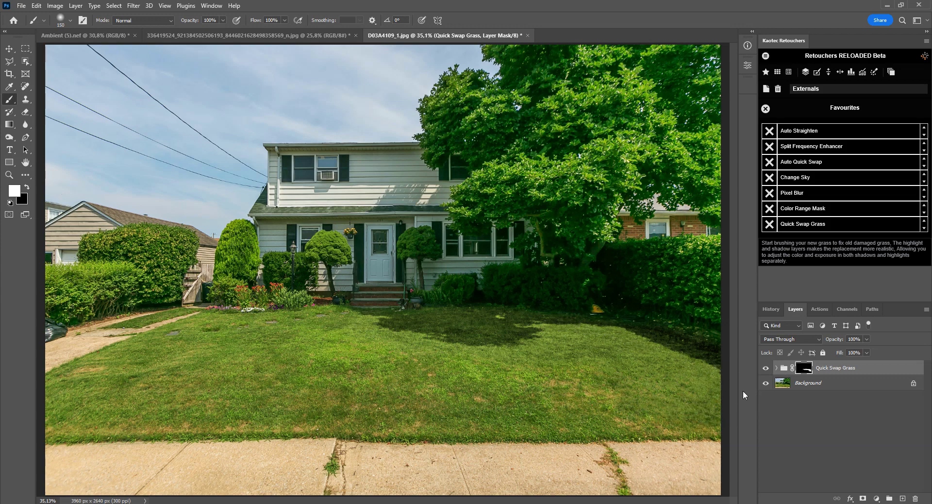
pyautogui.click(776, 368)
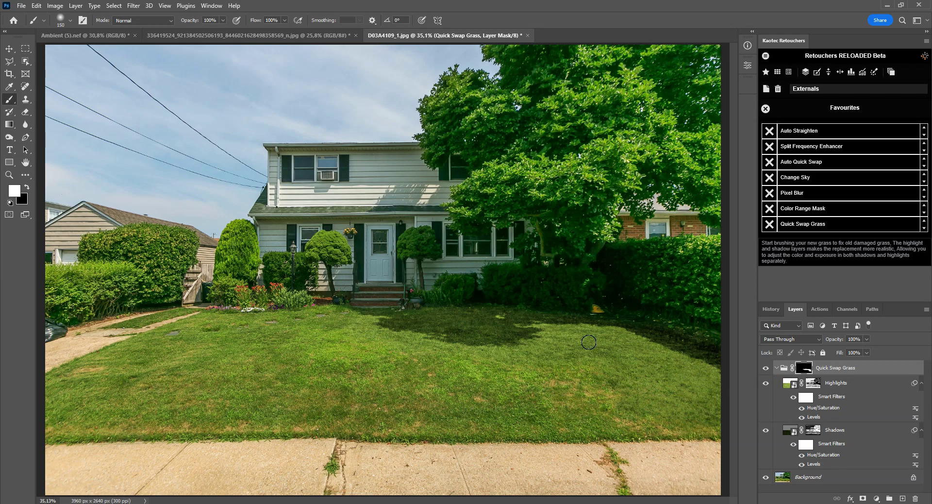
# Inspect the lawn up close, then close the Retouchers Favourites list
pyautogui.keyDown('alt'); pyautogui.scroll(2, 594, 347); pyautogui.keyUp('alt')
pyautogui.moveTo(591, 344)
pyautogui.mouseDown()
pyautogui.moveTo(400, 249)
pyautogui.moveTo(519, 337)
pyautogui.mouseUp()
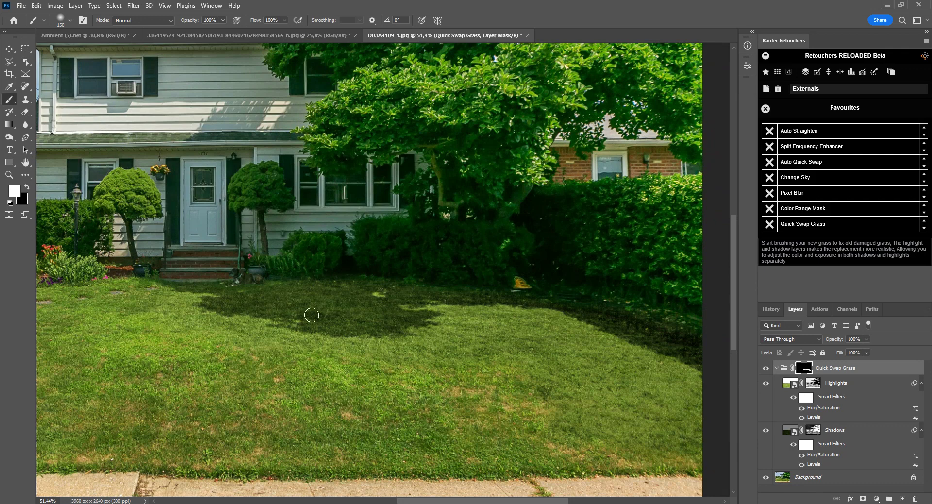
pyautogui.keyDown('alt'); pyautogui.scroll(-1, 482, 353); pyautogui.keyUp('alt')
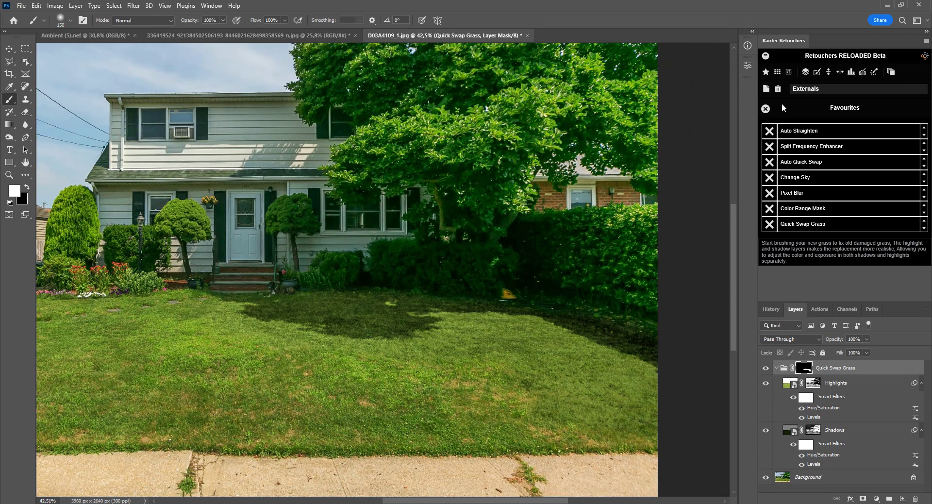
pyautogui.click(765, 109)
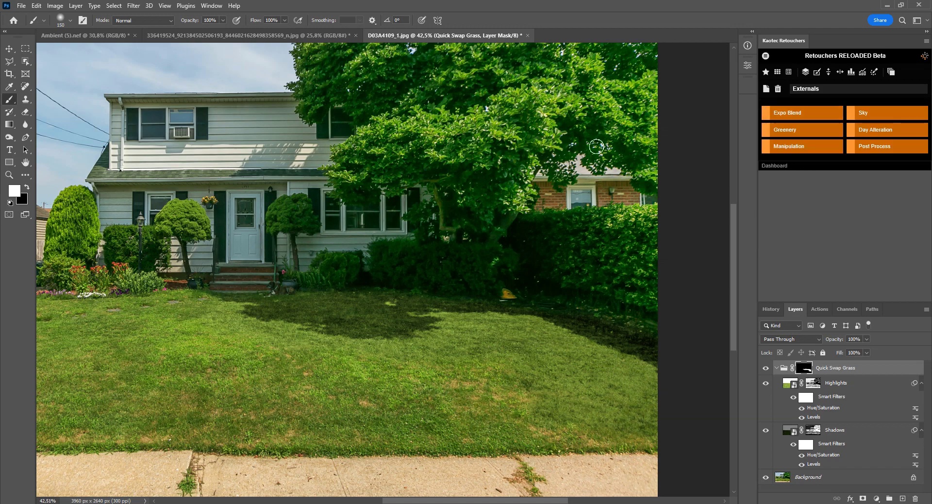
# Set the Shadows layer's Hue/Saturation filter to Hue +23, Saturation +6, Lightness -35
pyautogui.click(821, 456)
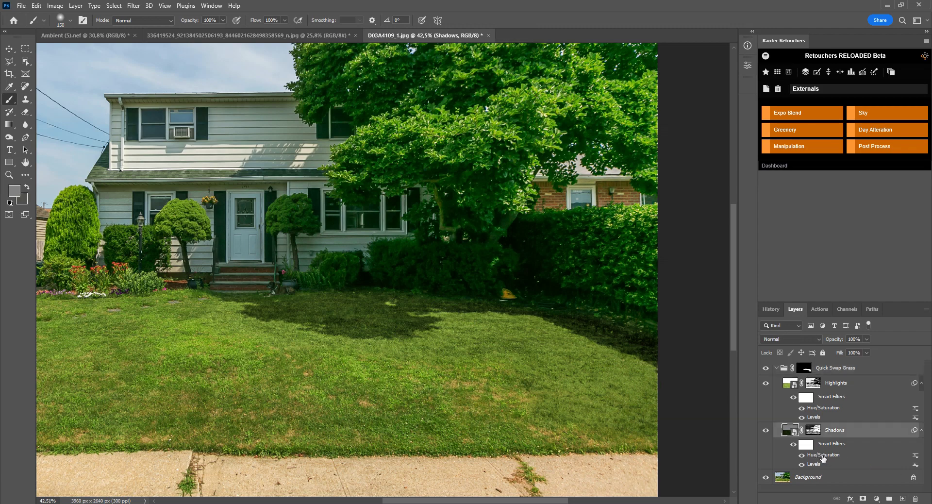
pyautogui.doubleClick(823, 455)
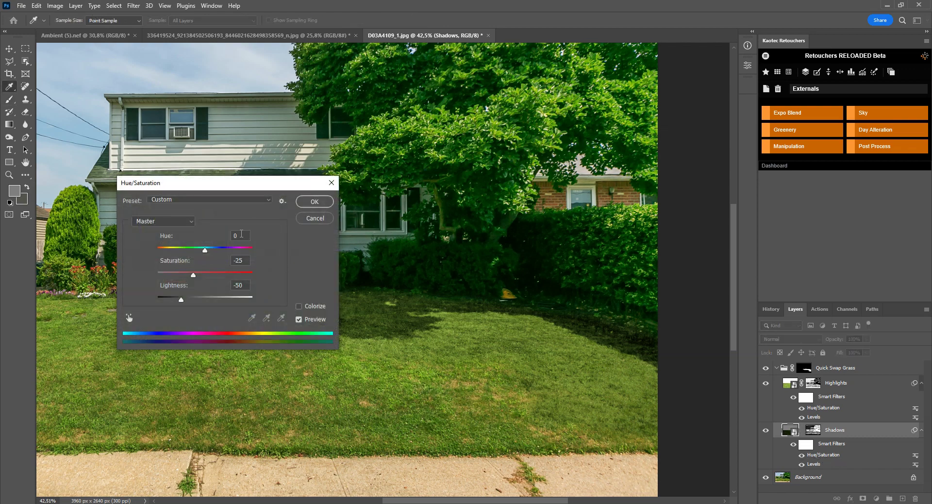
pyautogui.moveTo(224, 188); pyautogui.dragTo(191, 230)
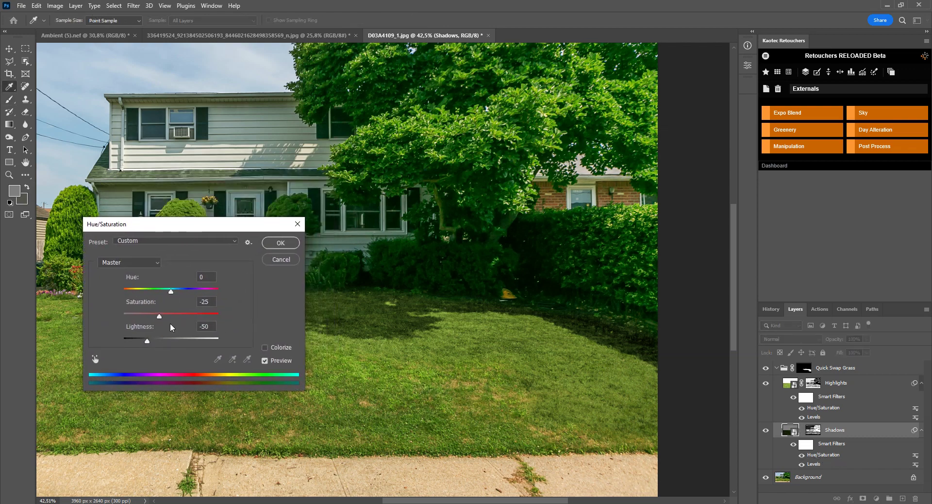
pyautogui.moveTo(150, 339); pyautogui.dragTo(182, 304)
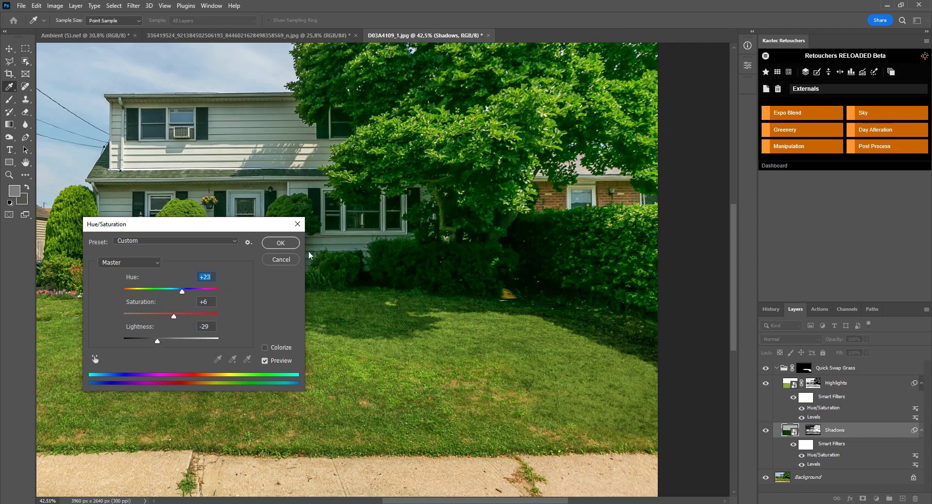
pyautogui.moveTo(153, 340); pyautogui.dragTo(155, 341)
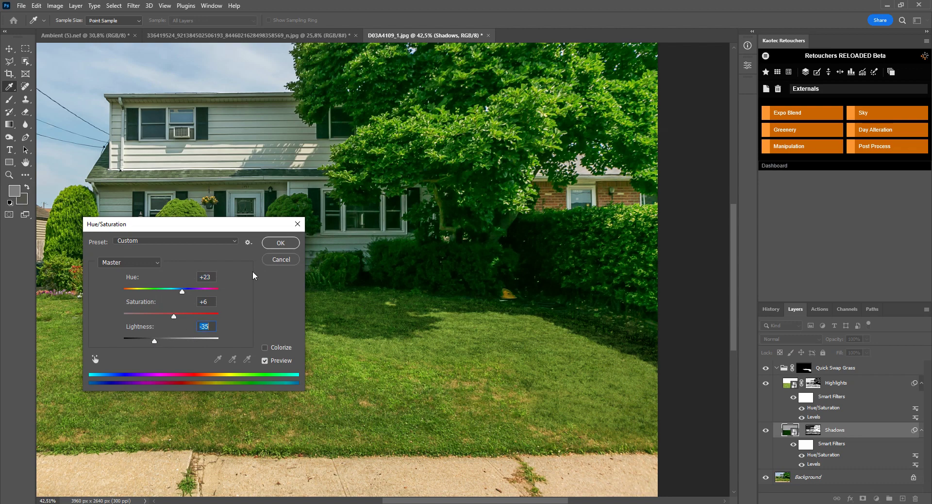
pyautogui.click(285, 244)
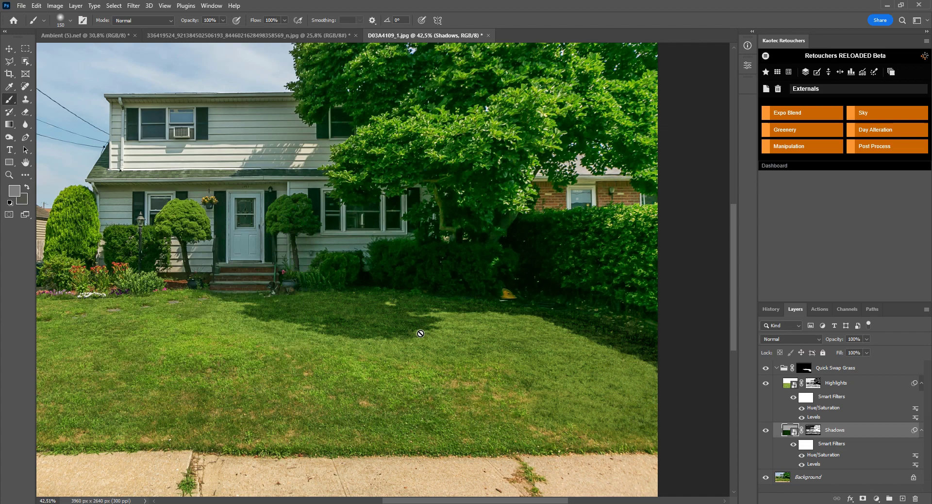
# Reopen the Shadows Hue/Saturation filter to confirm the values, closing it unchanged
pyautogui.doubleClick(819, 456)
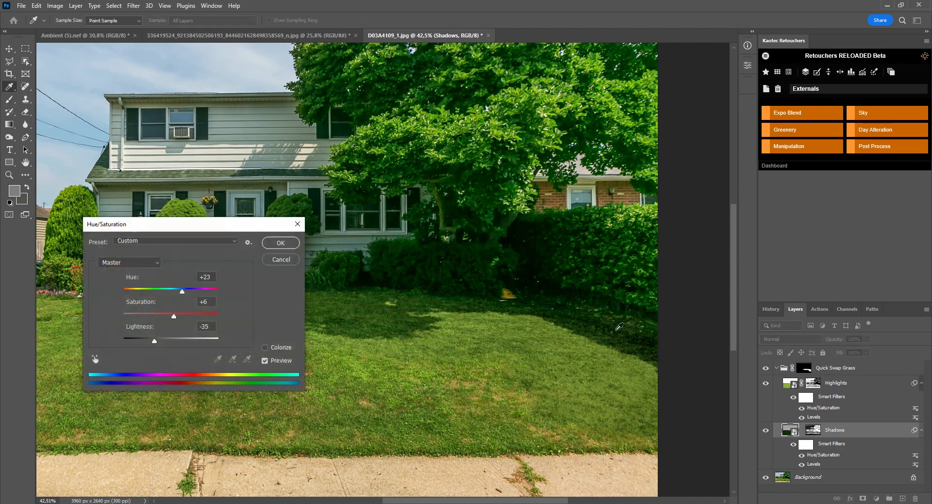
pyautogui.click(211, 302)
pyautogui.click(213, 325)
pyautogui.click(297, 224)
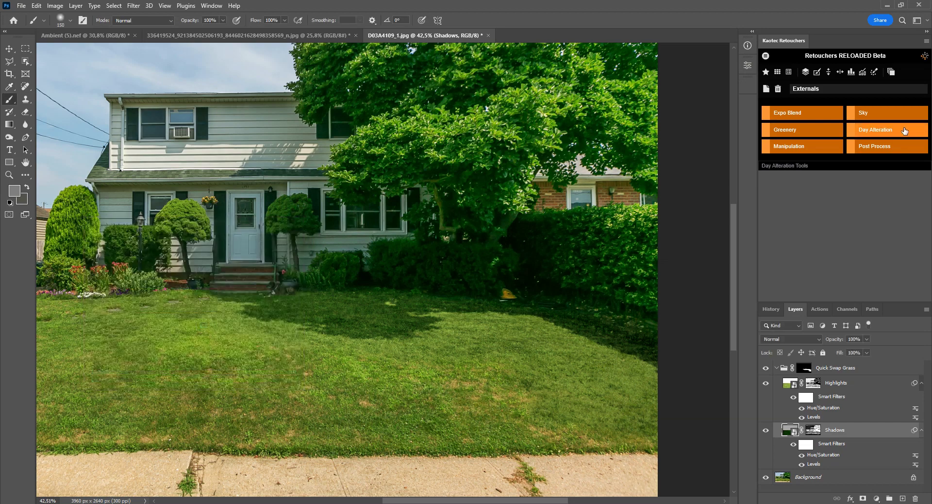
# Open the Greenery Quick Swap Grass options' shadow Hue/Saturation section and recheck the Shadows filter values
pyautogui.click(800, 132)
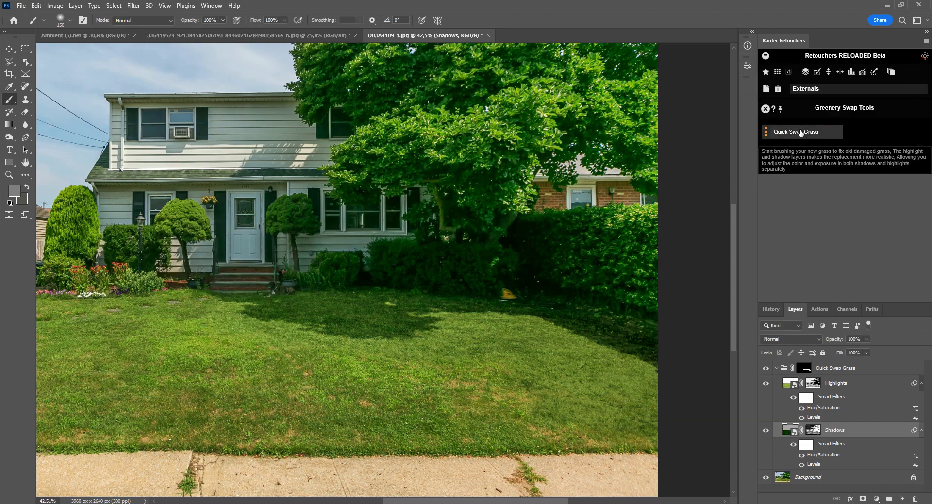
pyautogui.click(766, 132)
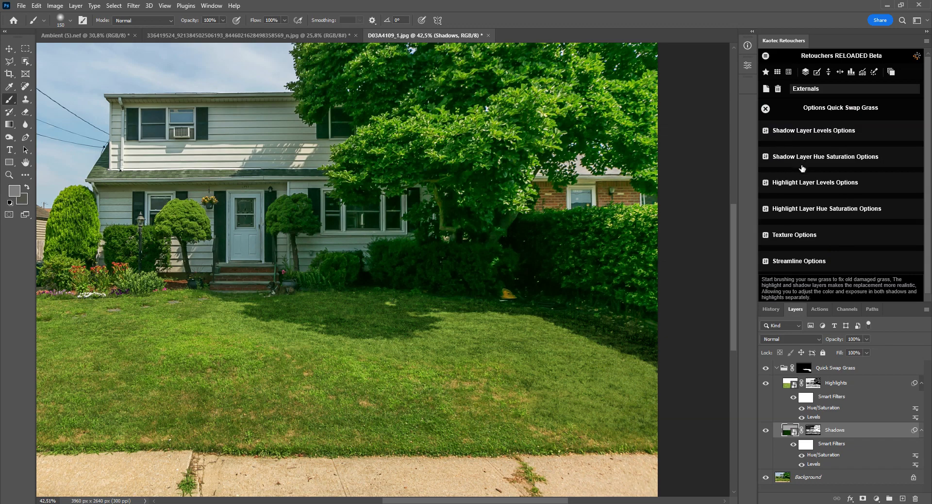
pyautogui.click(841, 157)
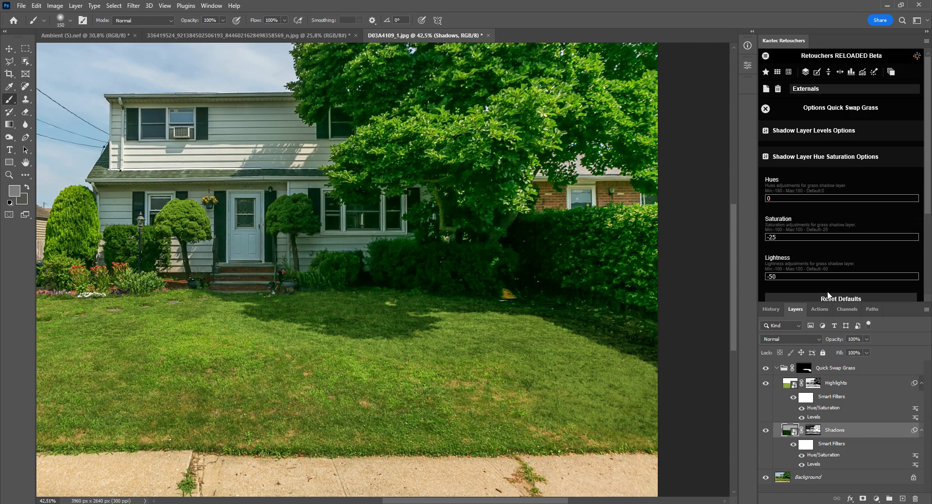
pyautogui.doubleClick(822, 455)
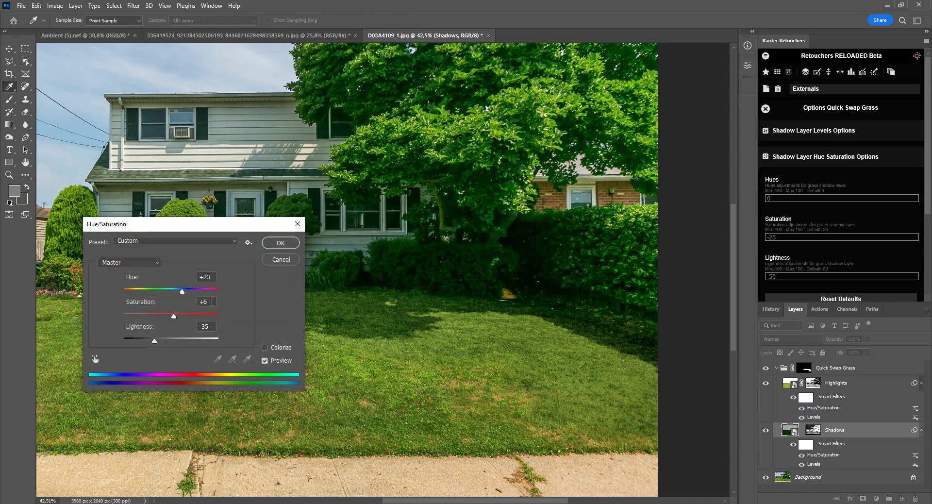
pyautogui.click(280, 261)
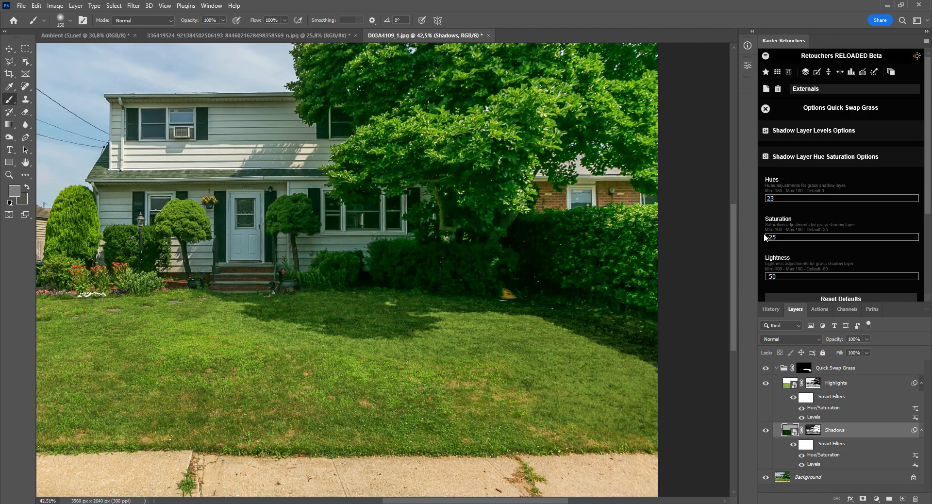
# Enter Saturation 6 and Lightness -35 as shadow defaults, then close the options
pyautogui.moveTo(785, 235); pyautogui.dragTo(690, 230)
pyautogui.moveTo(786, 276); pyautogui.dragTo(730, 279)
pyautogui.write('-')
pyautogui.click(765, 109)
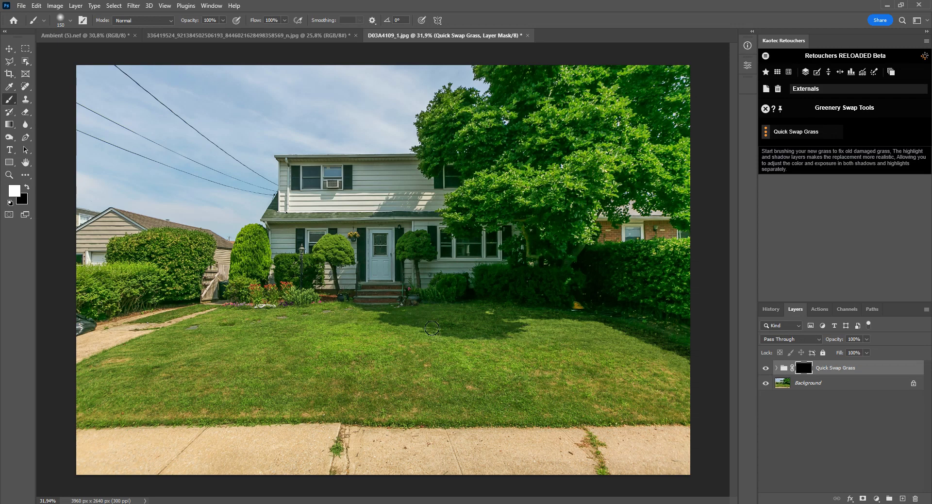
# Paint new grass onto the lawn and verify the Shadows filter opens at Hue +23, Saturation +6, Lightness -35
pyautogui.moveTo(382, 327); pyautogui.dragTo(544, 355)
pyautogui.click(776, 367)
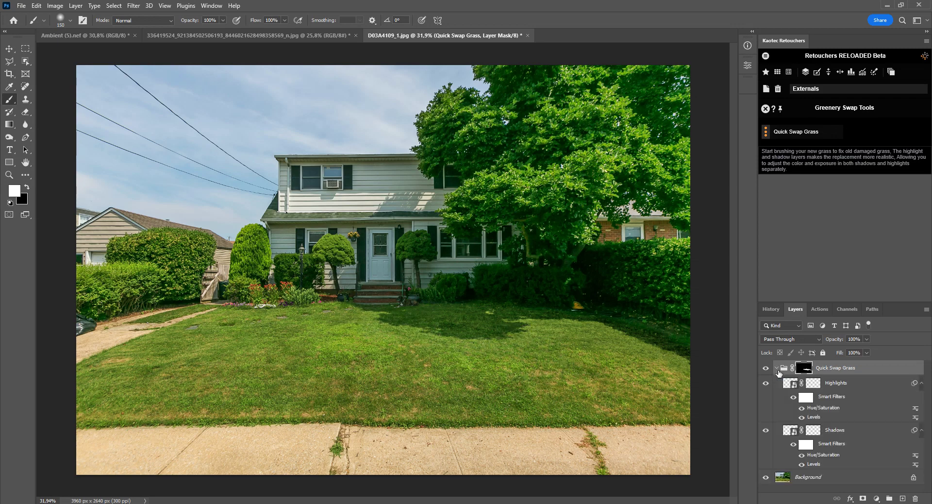
pyautogui.doubleClick(825, 454)
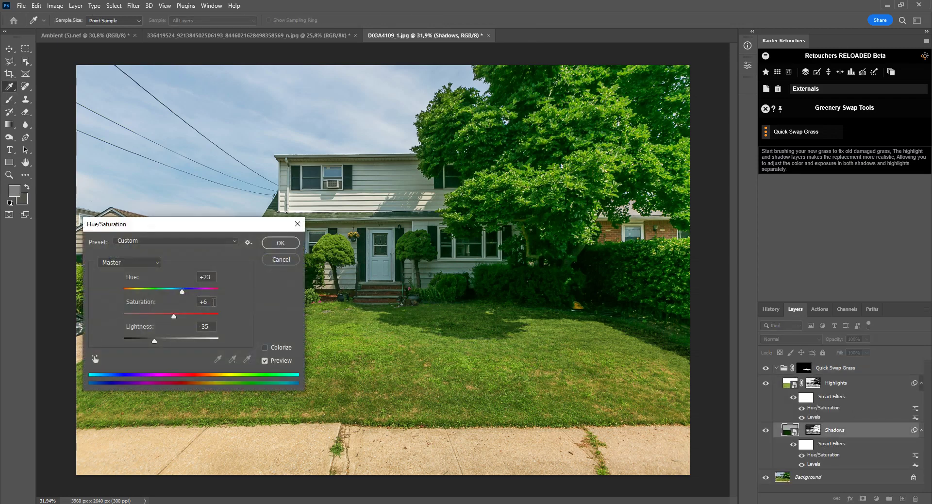
pyautogui.click(282, 260)
pyautogui.click(803, 367)
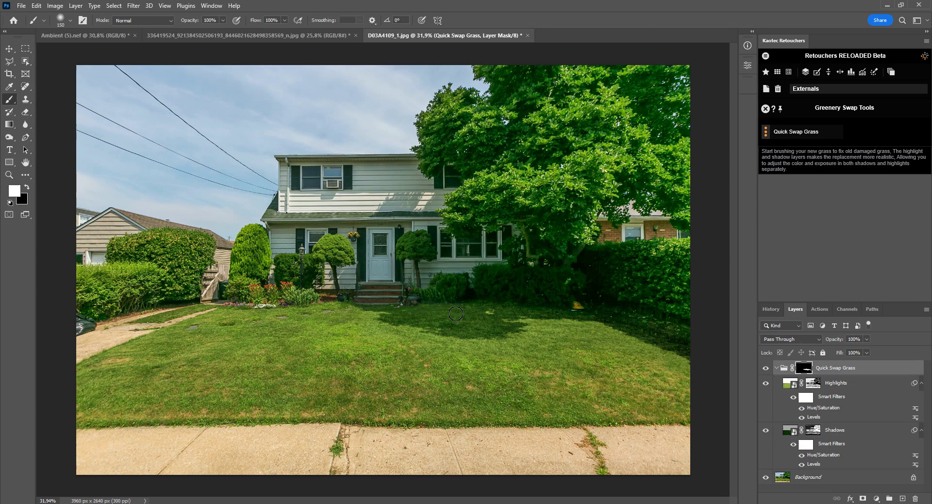
# Brush grass over the rest of the front lawn, resizing the brush as needed
pyautogui.press(']')
pyautogui.press(']')
pyautogui.press('[')
pyautogui.press('[')
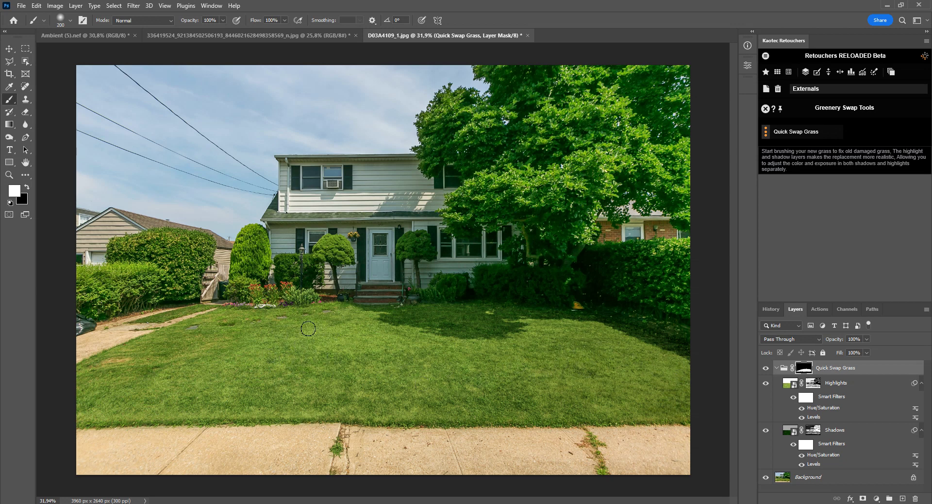
pyautogui.press('[')
pyautogui.press('[')
pyautogui.press('[')
pyautogui.press('[')
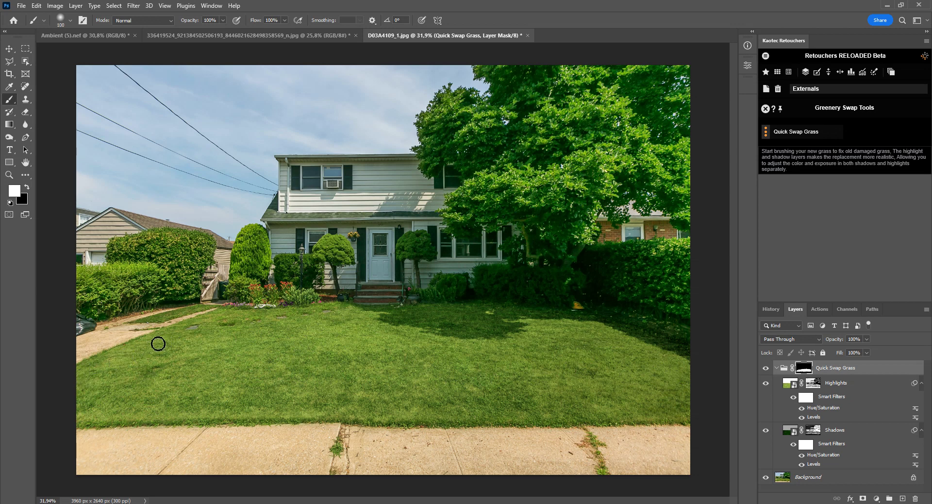
pyautogui.press(']')
pyautogui.press(']')
pyautogui.press(']')
# Toggle the grass group's visibility and zoom in and out to compare with the original lawn
pyautogui.click(765, 369)
pyautogui.click(765, 369)
pyautogui.click(766, 369)
pyautogui.click(765, 369)
pyautogui.scroll(3, 195, 314)
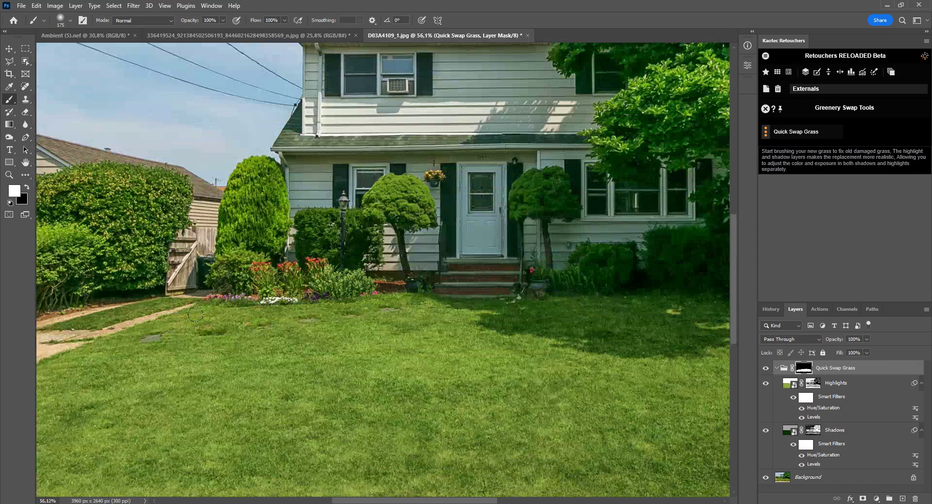
pyautogui.scroll(3, 196, 314)
pyautogui.scroll(-5, 170, 286)
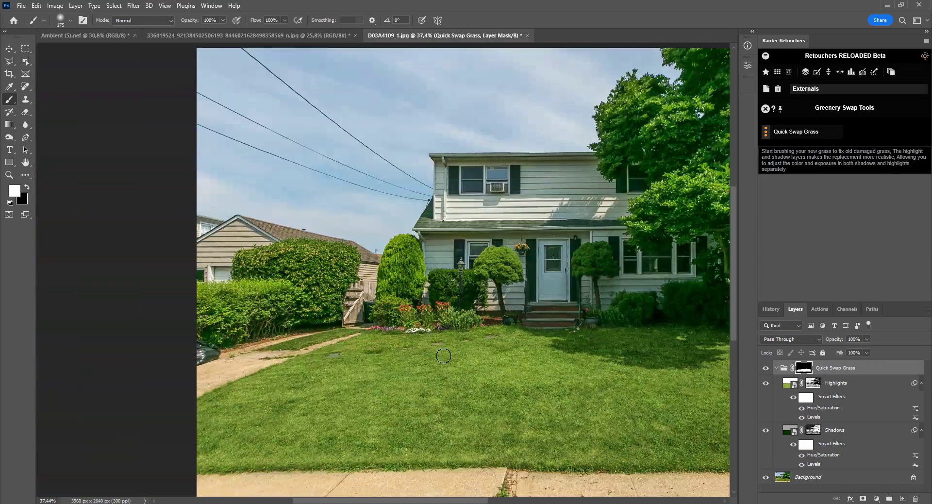
pyautogui.scroll(-1, 444, 357)
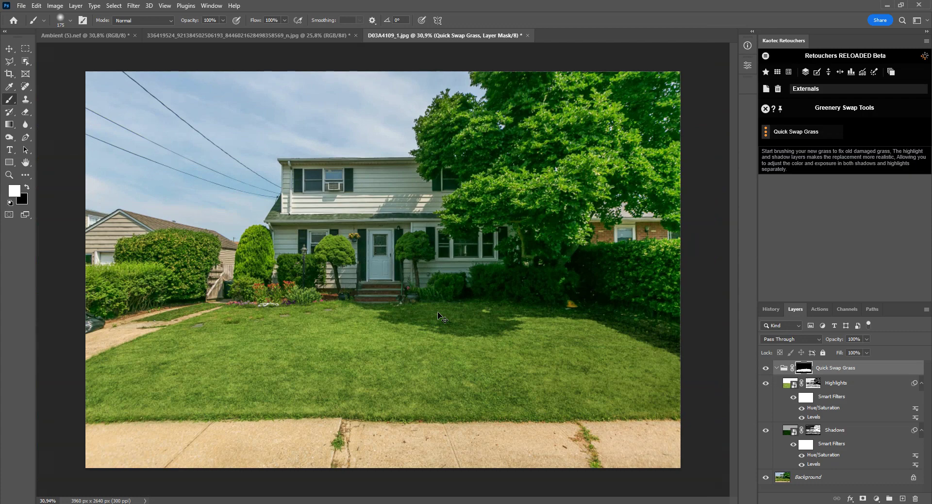
# Cycle through the open documents to the Ambient (5).nef autumn garden photo
pyautogui.hotkey('ctrl', 'shift', 'Tab')
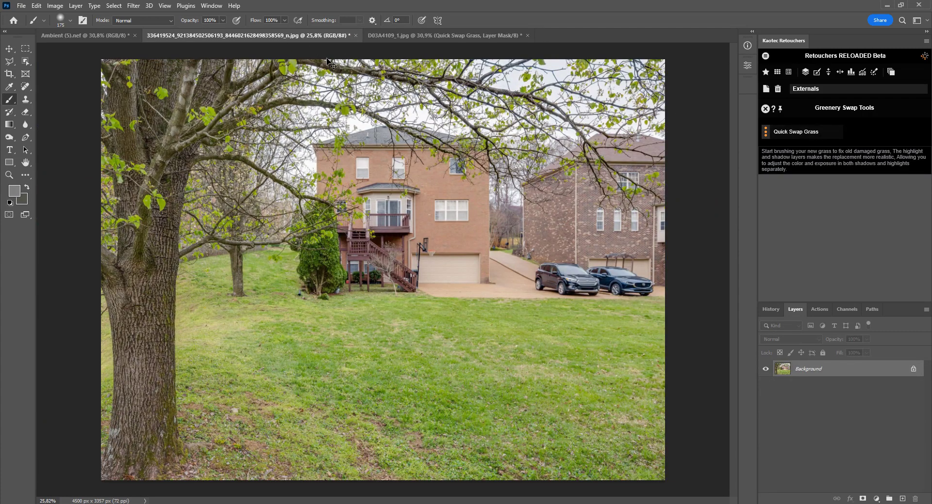
pyautogui.hotkey('ctrl', 'shift', 'Tab')
pyautogui.hotkey('ctrl', 'shift', 'Tab')
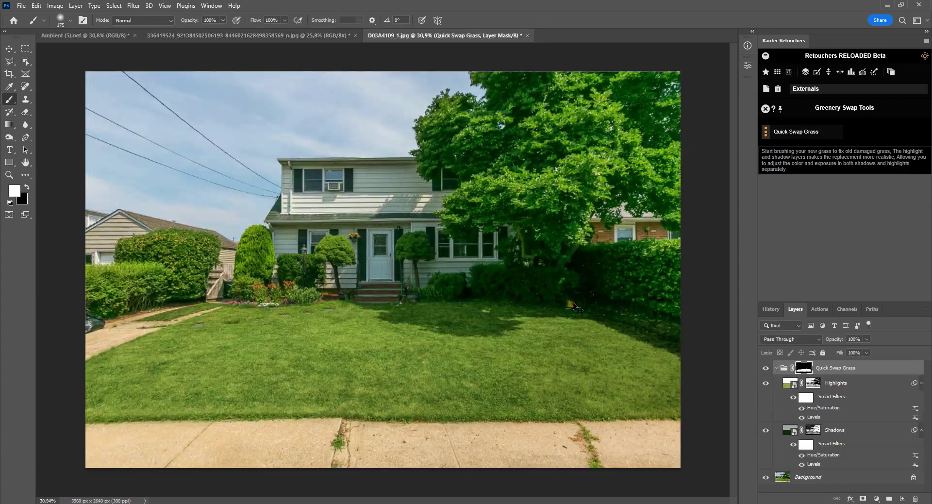
pyautogui.hotkey('ctrl', 'shift', 'Tab')
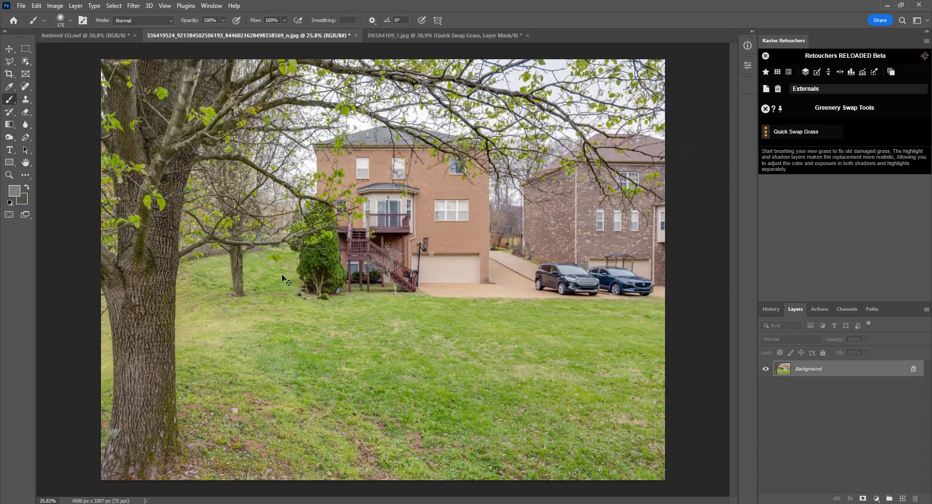
pyautogui.hotkey('ctrl', 'shift', 'Tab')
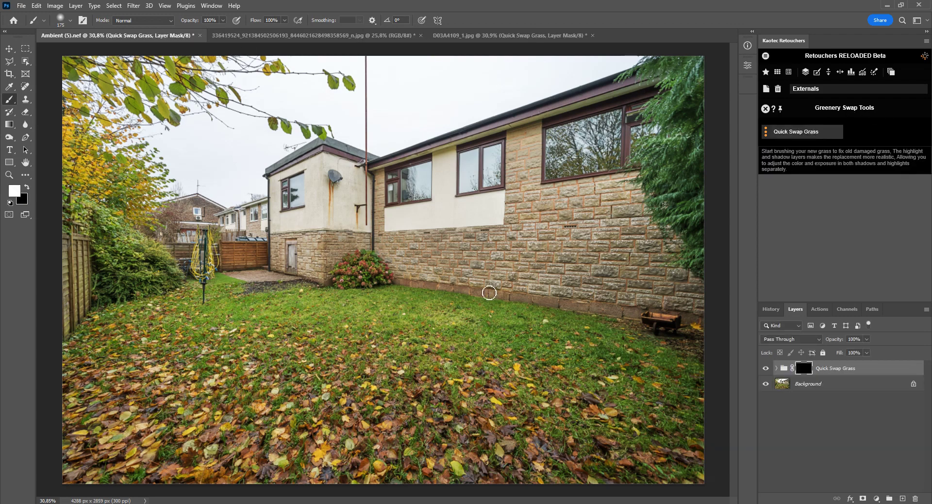
# Paint grass over the leaves on the lower-right, middle and back lawn
pyautogui.press(']')
pyautogui.press(']')
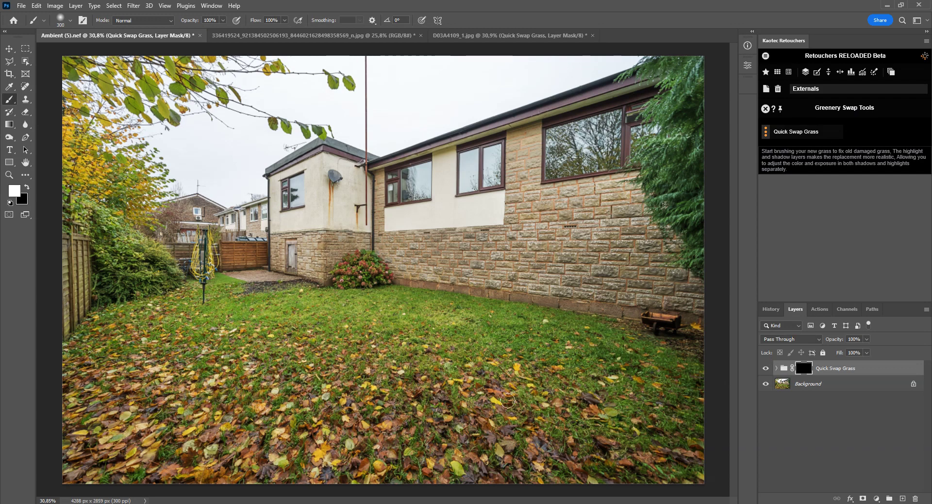
pyautogui.moveTo(529, 403); pyautogui.dragTo(573, 466)
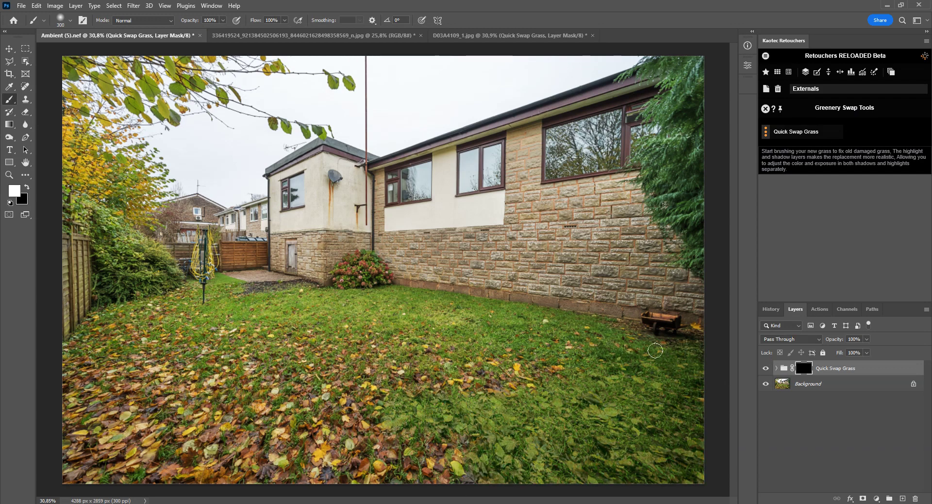
pyautogui.moveTo(453, 328)
pyautogui.mouseDown()
pyautogui.moveTo(558, 371)
pyautogui.moveTo(431, 324)
pyautogui.mouseUp()
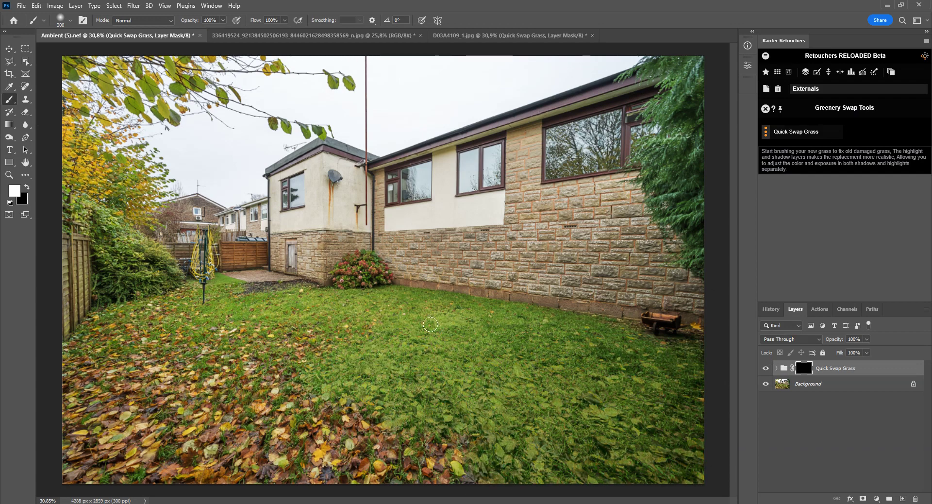
pyautogui.press('[')
pyautogui.press('[')
pyautogui.press('[')
pyautogui.press('[')
pyautogui.moveTo(369, 321)
pyautogui.mouseDown()
pyautogui.moveTo(303, 308)
pyautogui.moveTo(310, 295)
pyautogui.moveTo(260, 289)
pyautogui.moveTo(278, 294)
pyautogui.mouseUp()
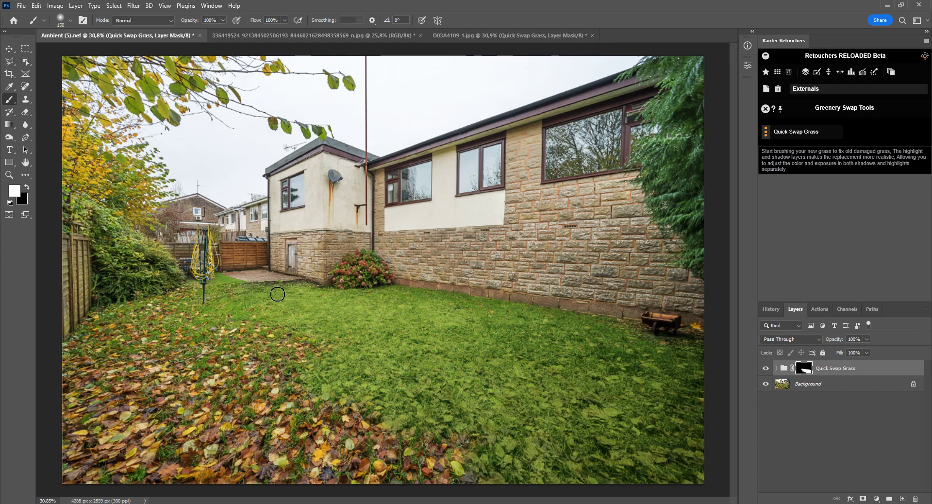
# In the D03A4109 house photo, fill the Highlights mask white and collapse the Quick Swap Grass group
pyautogui.click(486, 36)
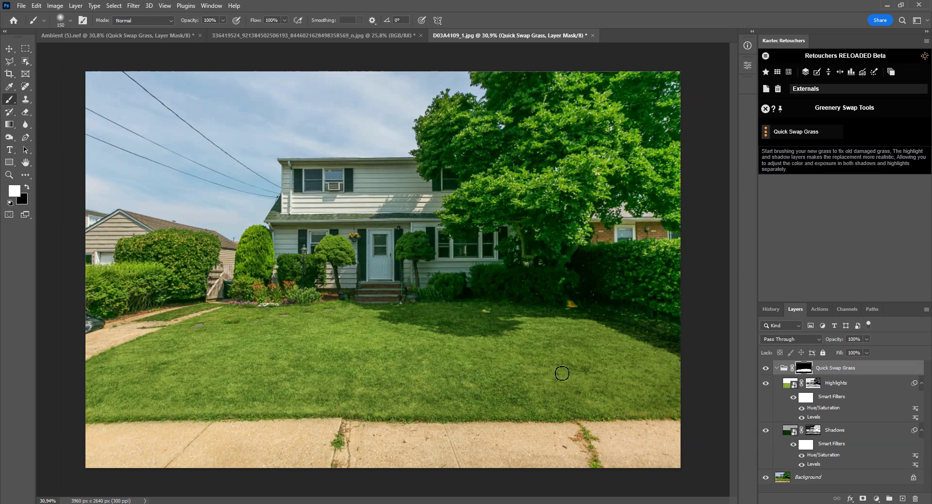
pyautogui.click(810, 385)
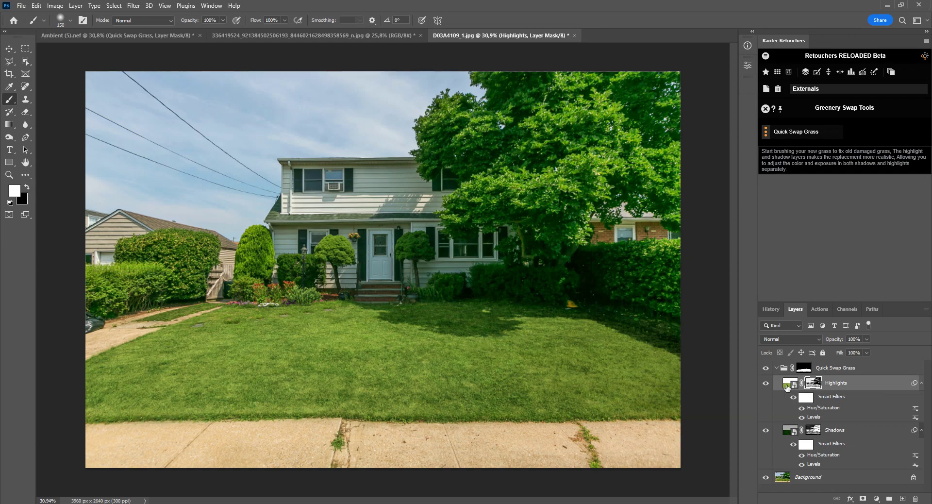
pyautogui.doubleClick(812, 385)
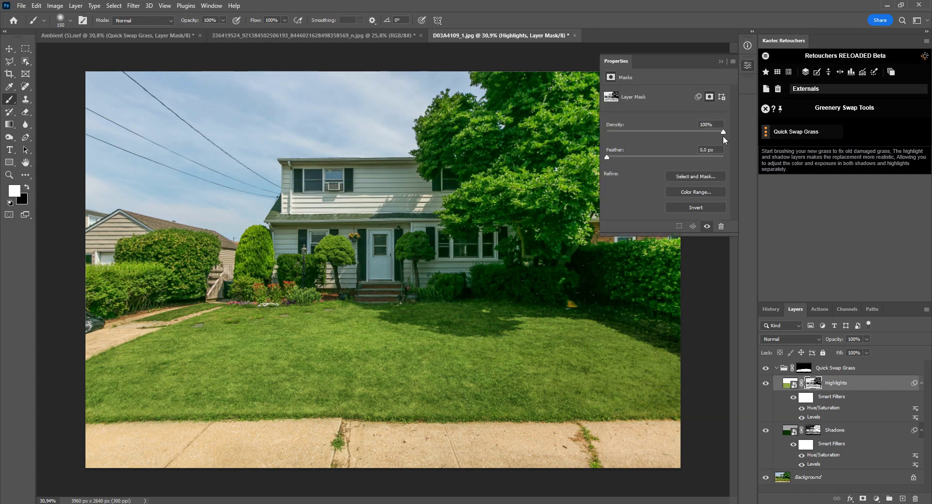
pyautogui.hotkey('alt', 'BackSpace')
pyautogui.click(747, 65)
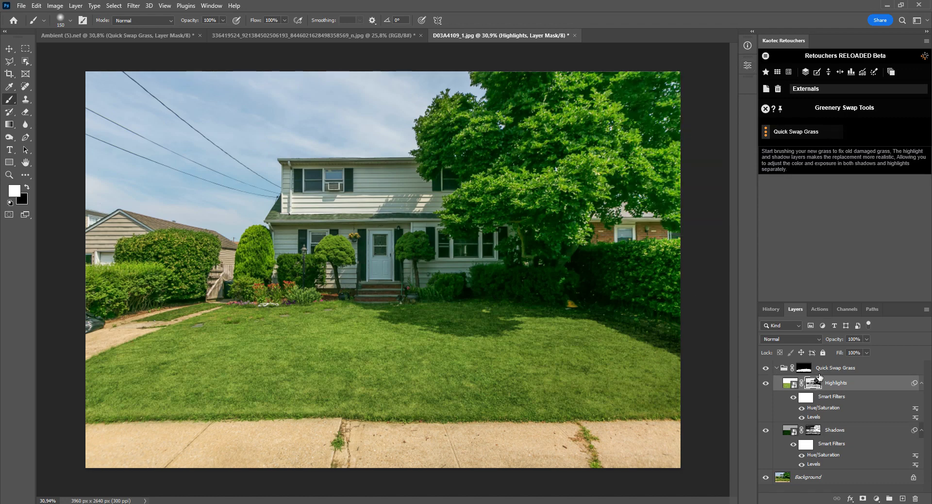
pyautogui.click(778, 368)
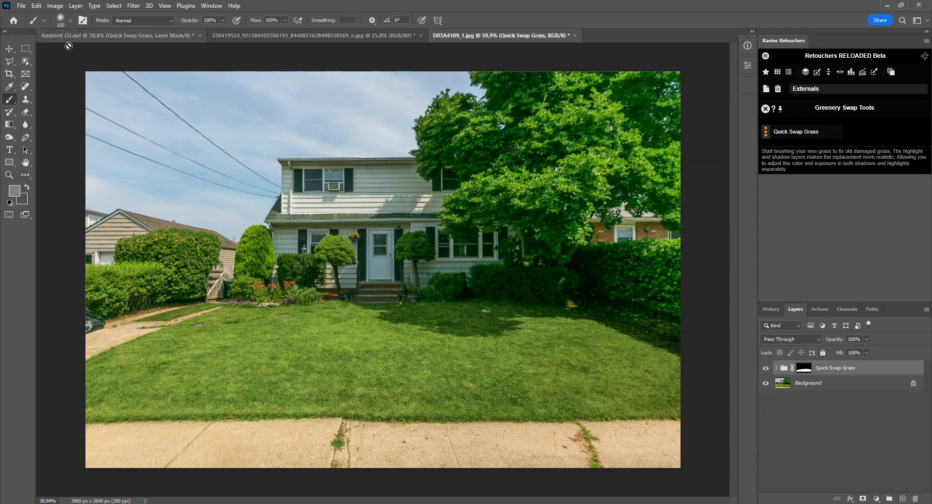
# In the autumn photo, zoom out and paint grass over leaves along the bottom, clothesline pole and lower left
pyautogui.click(101, 33)
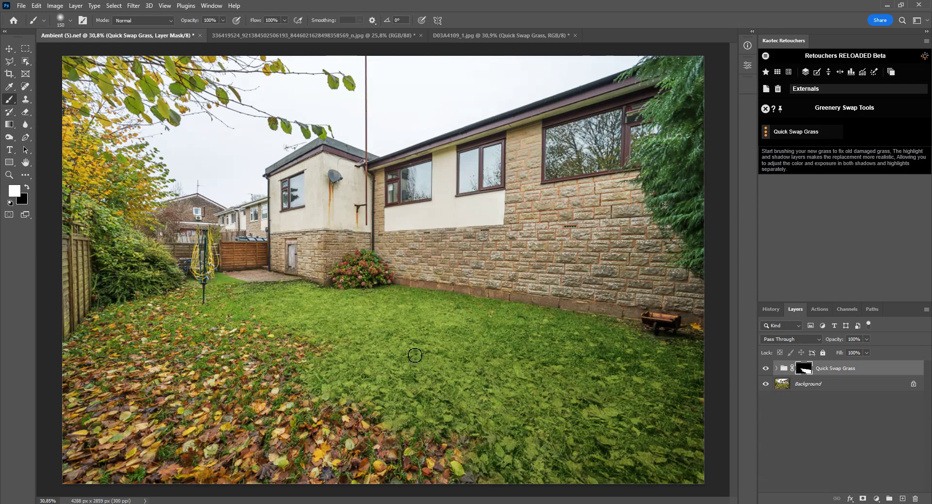
pyautogui.hotkey('ctrl', '-')
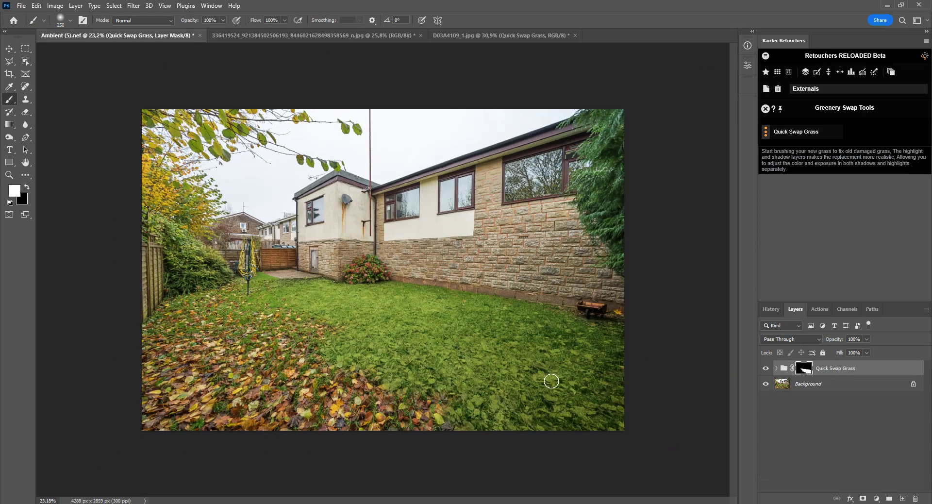
pyautogui.press(']')
pyautogui.press(']')
pyautogui.press(']')
pyautogui.press(']')
pyautogui.press(']')
pyautogui.moveTo(580, 394)
pyautogui.mouseDown()
pyautogui.moveTo(398, 405)
pyautogui.moveTo(495, 412)
pyautogui.moveTo(477, 377)
pyautogui.moveTo(342, 364)
pyautogui.moveTo(306, 321)
pyautogui.mouseUp()
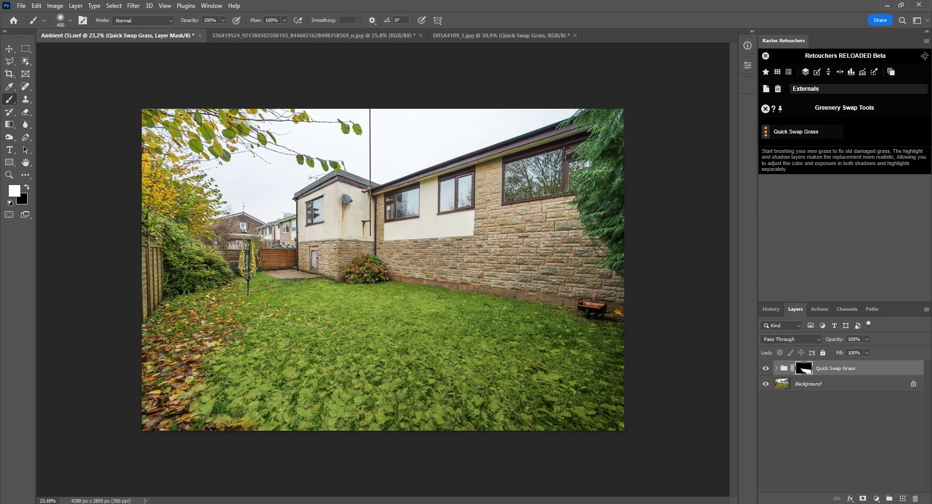
pyautogui.press('[')
pyautogui.press('[')
pyautogui.press('[')
pyautogui.moveTo(229, 314)
pyautogui.mouseDown()
pyautogui.moveTo(241, 286)
pyautogui.moveTo(200, 314)
pyautogui.moveTo(207, 299)
pyautogui.moveTo(166, 312)
pyautogui.moveTo(131, 364)
pyautogui.mouseUp()
pyautogui.press(']')
pyautogui.press(']')
pyautogui.press(']')
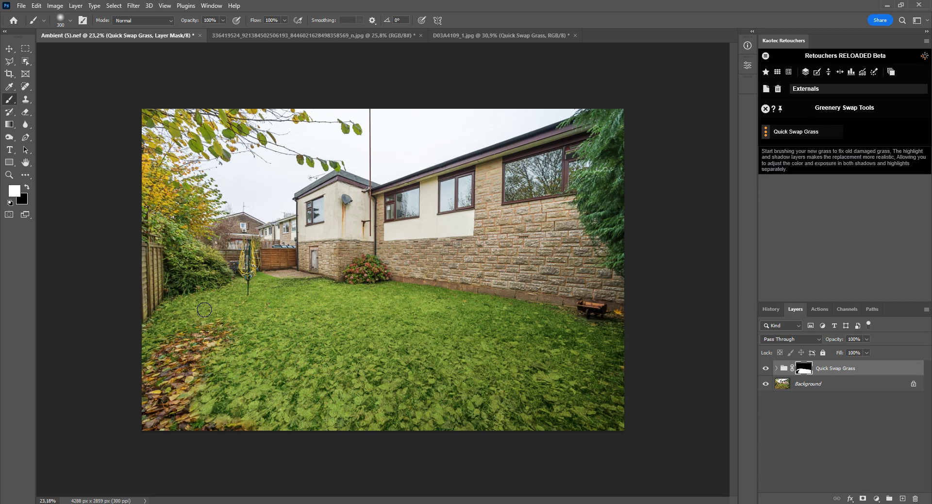
pyautogui.moveTo(204, 311)
pyautogui.mouseDown()
pyautogui.moveTo(181, 310)
pyautogui.moveTo(186, 330)
pyautogui.moveTo(164, 334)
pyautogui.moveTo(210, 380)
pyautogui.moveTo(175, 376)
pyautogui.moveTo(211, 344)
pyautogui.moveTo(161, 418)
pyautogui.moveTo(110, 399)
pyautogui.mouseUp()
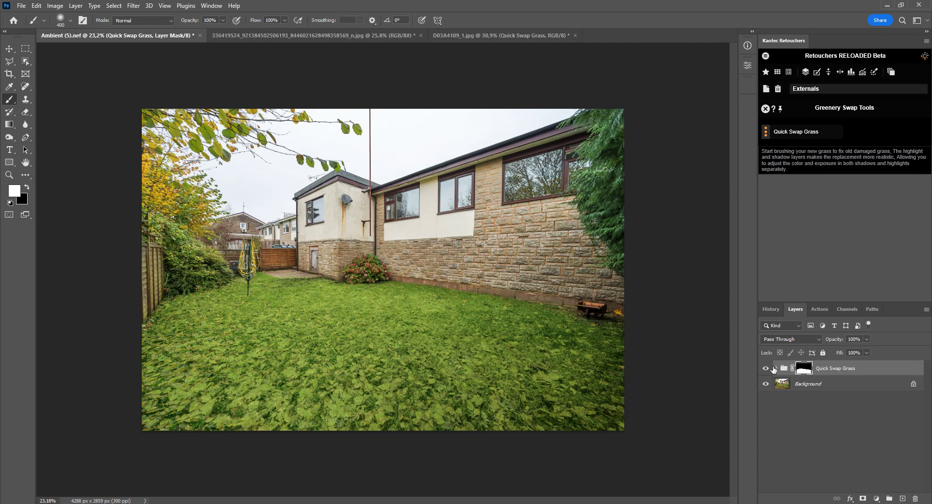
pyautogui.click(777, 368)
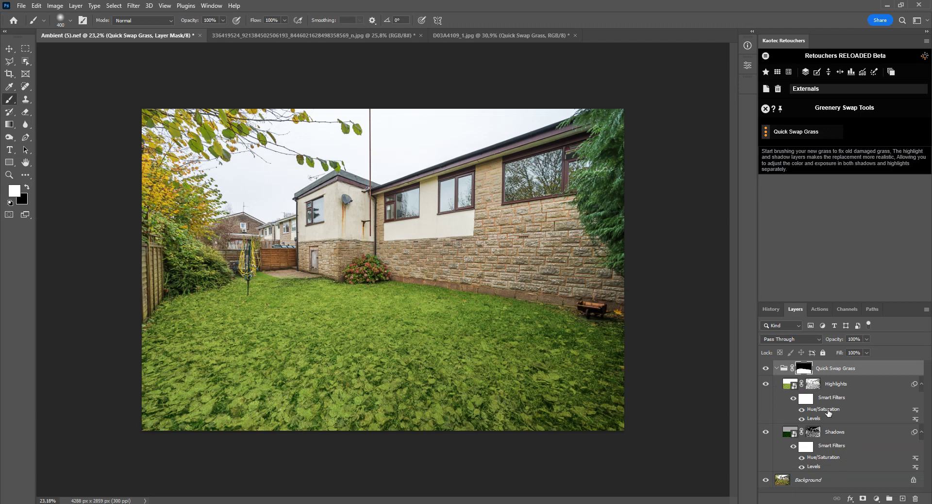
# Lower the Highlights mask density, select the Shadows mask, then toggle the grass group to compare
pyautogui.click(813, 384)
pyautogui.doubleClick(814, 384)
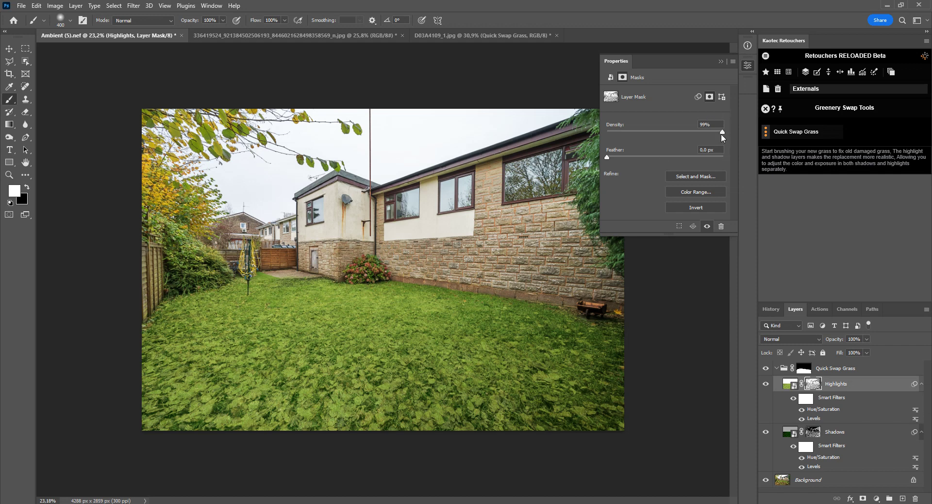
pyautogui.moveTo(722, 132); pyautogui.dragTo(646, 137)
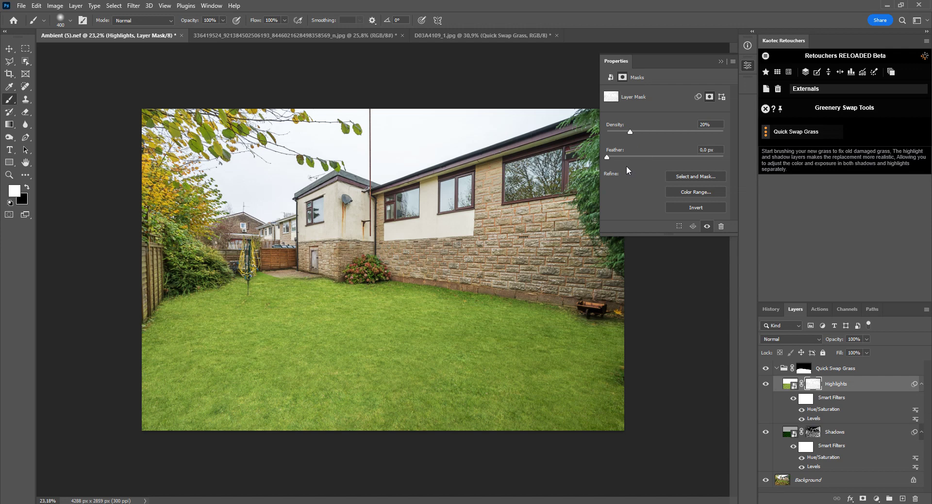
pyautogui.click(812, 434)
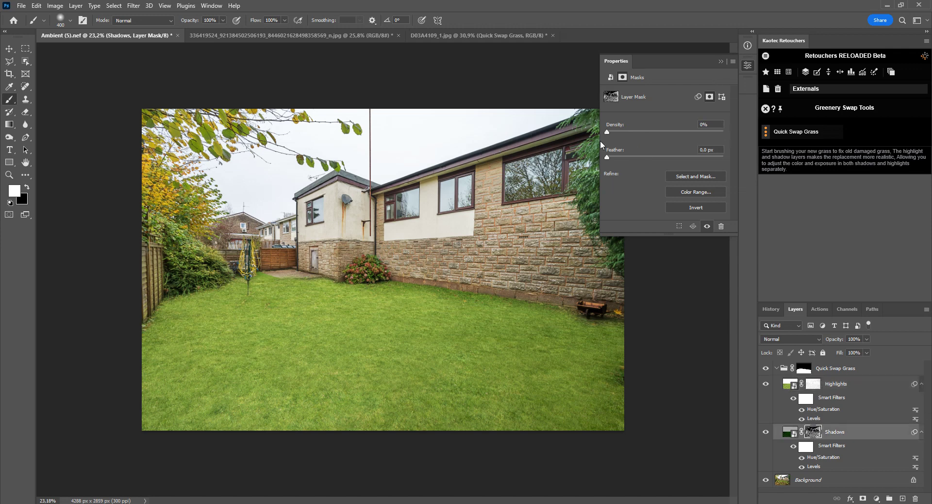
pyautogui.click(747, 65)
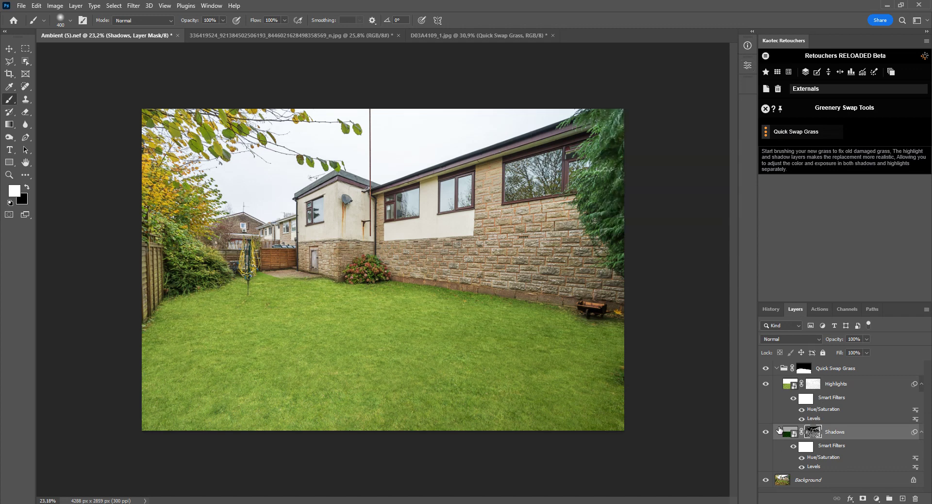
pyautogui.click(766, 368)
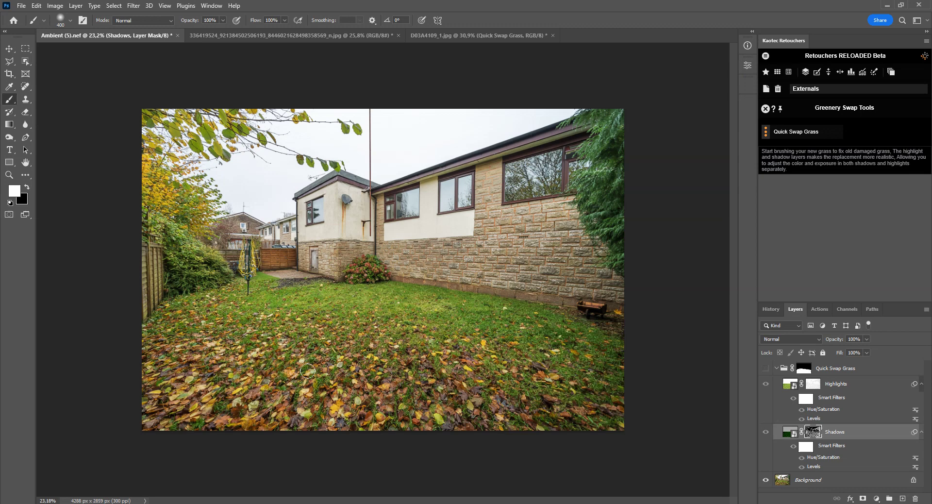
pyautogui.click(766, 368)
# Set the Highlights Hue/Saturation filter to Hue +5, Saturation 0 and Lightness -19
pyautogui.click(824, 411)
pyautogui.doubleClick(824, 410)
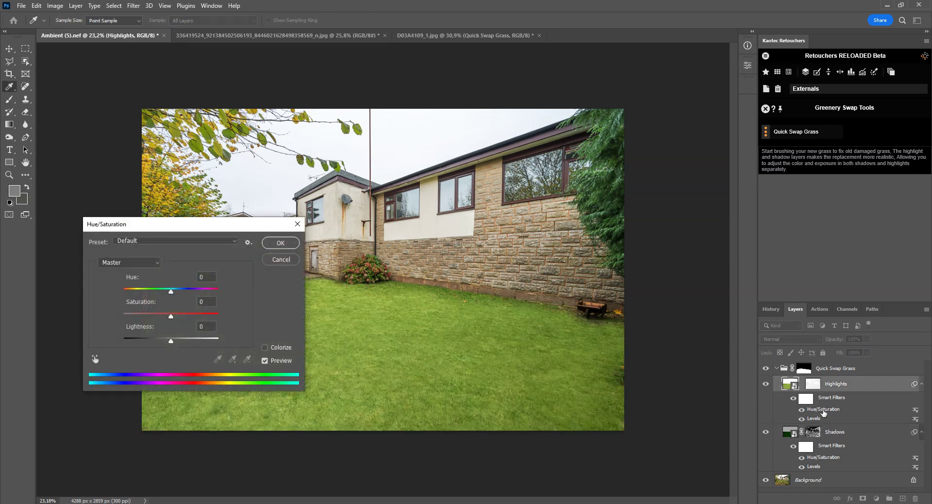
pyautogui.moveTo(170, 233); pyautogui.dragTo(754, 205)
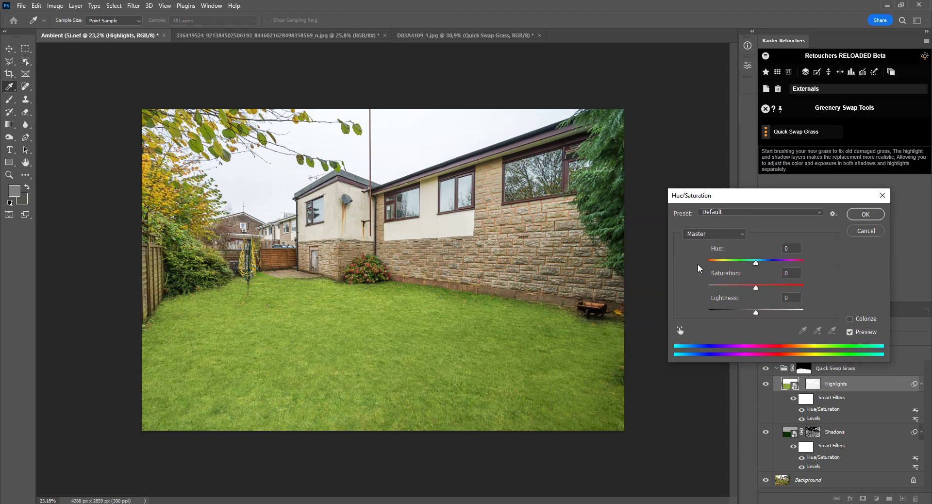
pyautogui.moveTo(756, 309); pyautogui.dragTo(756, 289)
pyautogui.click(756, 290)
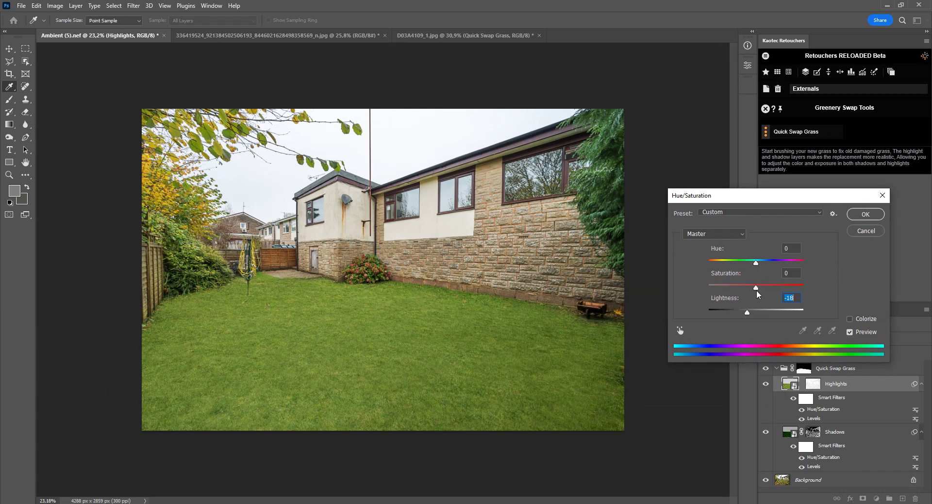
pyautogui.moveTo(760, 259); pyautogui.dragTo(759, 265)
pyautogui.click(749, 313)
# Apply the Hue/Saturation change and lower the Highlights mask density to about 30%
pyautogui.click(866, 213)
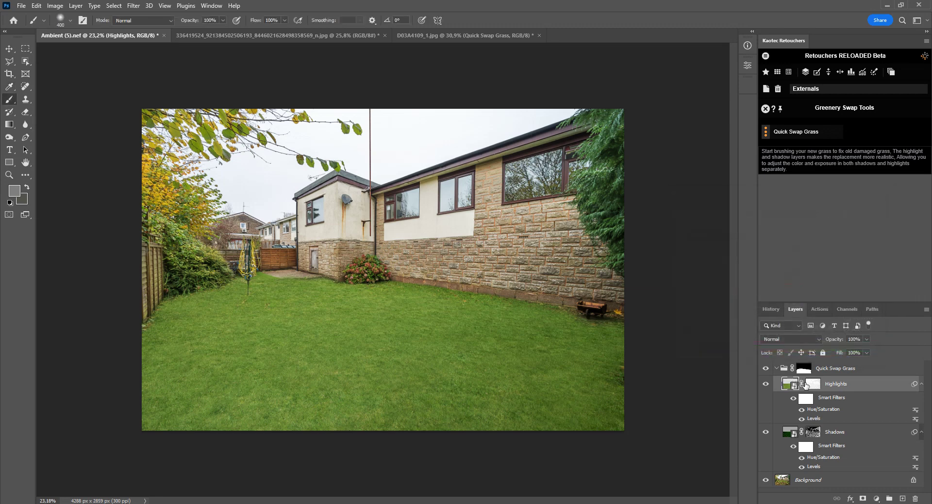
pyautogui.doubleClick(811, 386)
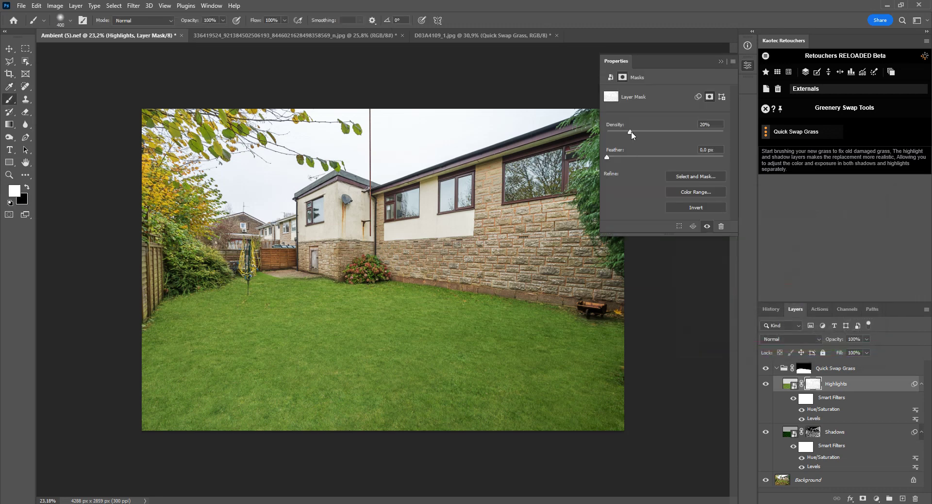
pyautogui.moveTo(650, 133); pyautogui.dragTo(642, 134)
pyautogui.scroll(3, 435, 343)
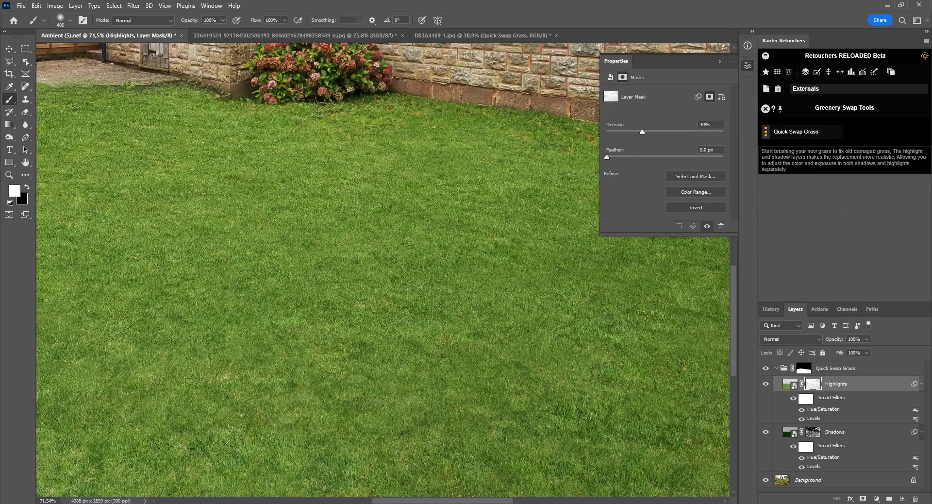
pyautogui.scroll(-2, 435, 342)
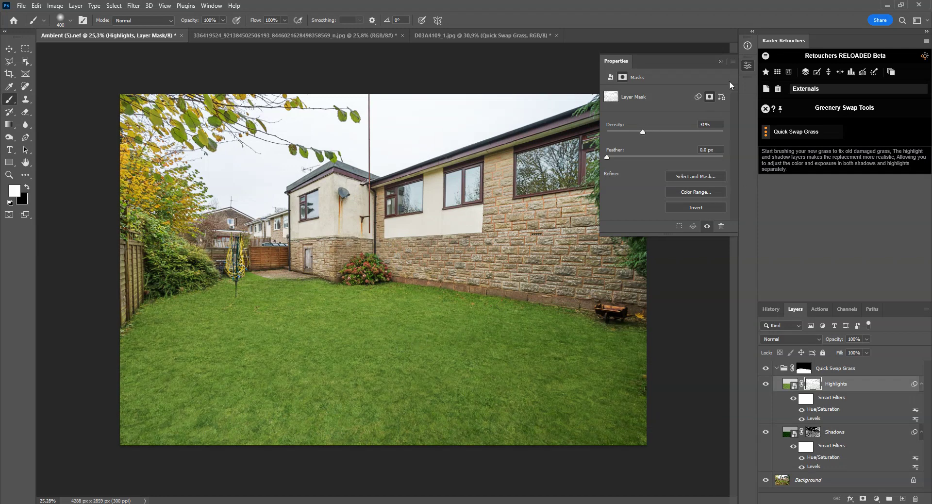
pyautogui.click(747, 72)
# Toggle the Quick Swap Grass group off and on to compare with the original lawn
pyautogui.click(766, 368)
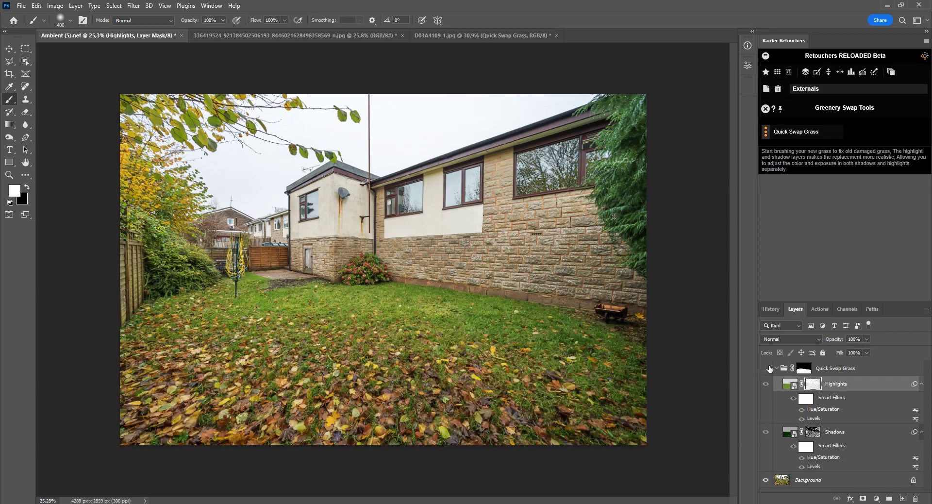
pyautogui.click(766, 368)
pyautogui.click(766, 368)
pyautogui.click(766, 368)
# Target the Quick Swap Grass group mask, test a lower group opacity, and switch to black
pyautogui.click(803, 368)
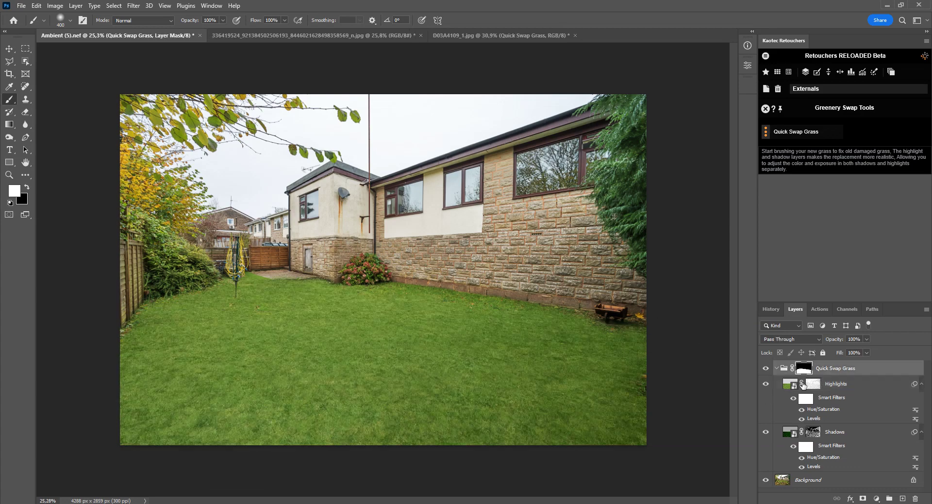
pyautogui.moveTo(837, 342); pyautogui.dragTo(919, 337)
pyautogui.click(26, 186)
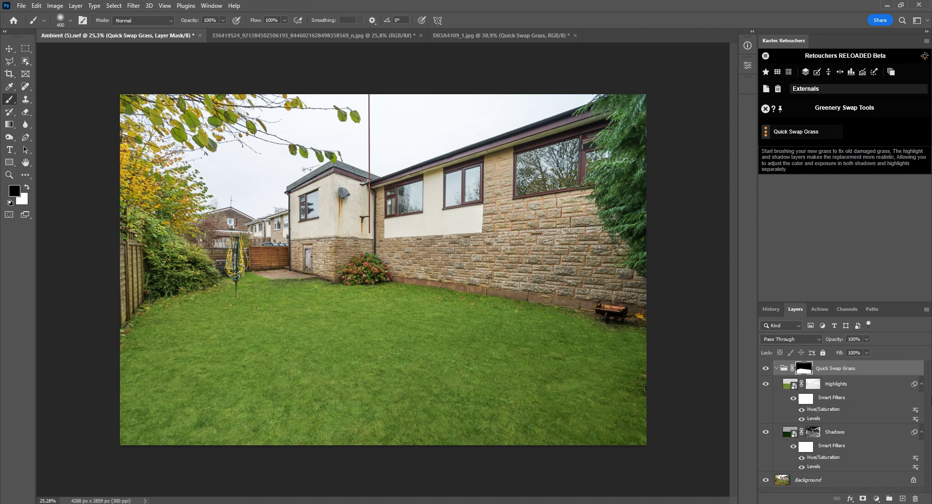
# Lighten the Highlights Hue/Saturation filter slightly, to Lightness about -12
pyautogui.doubleClick(821, 410)
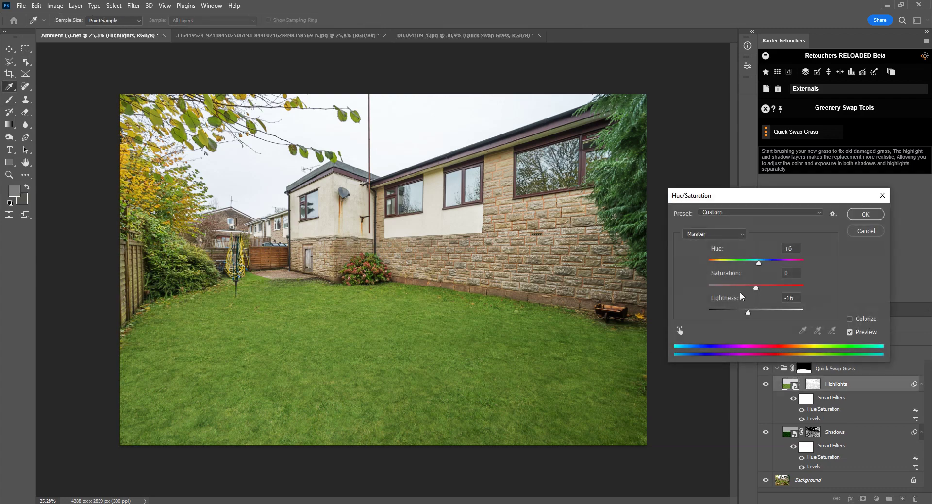
pyautogui.moveTo(748, 313); pyautogui.dragTo(750, 317)
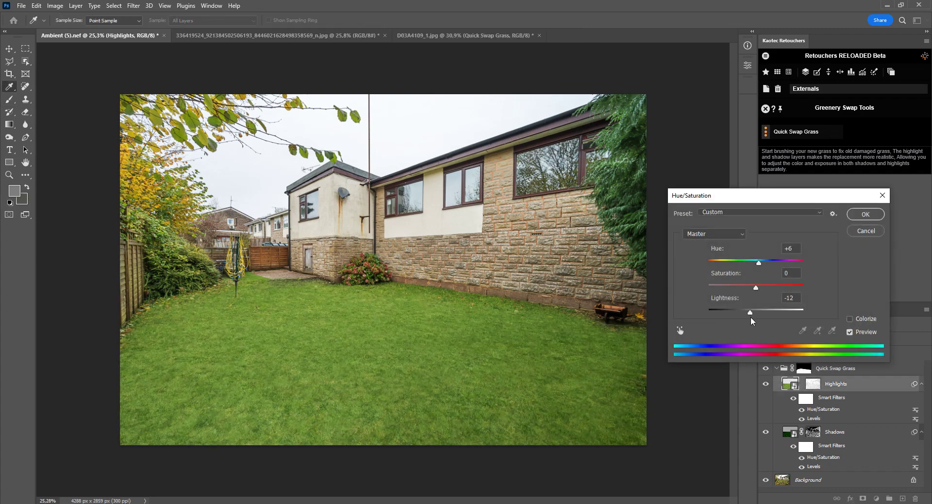
pyautogui.click(865, 214)
# Move the Highlights Levels smart filter above the Hue/Saturation filter
pyautogui.doubleClick(820, 418)
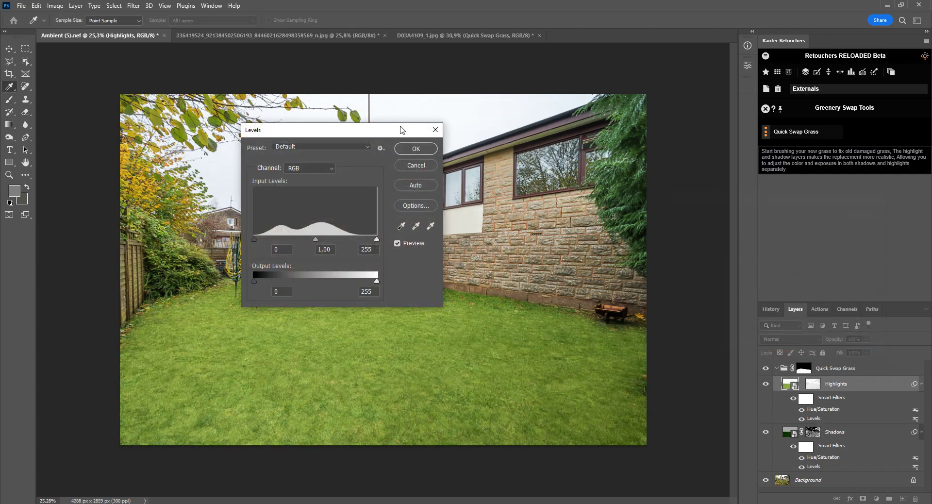
pyautogui.moveTo(401, 129); pyautogui.dragTo(765, 144)
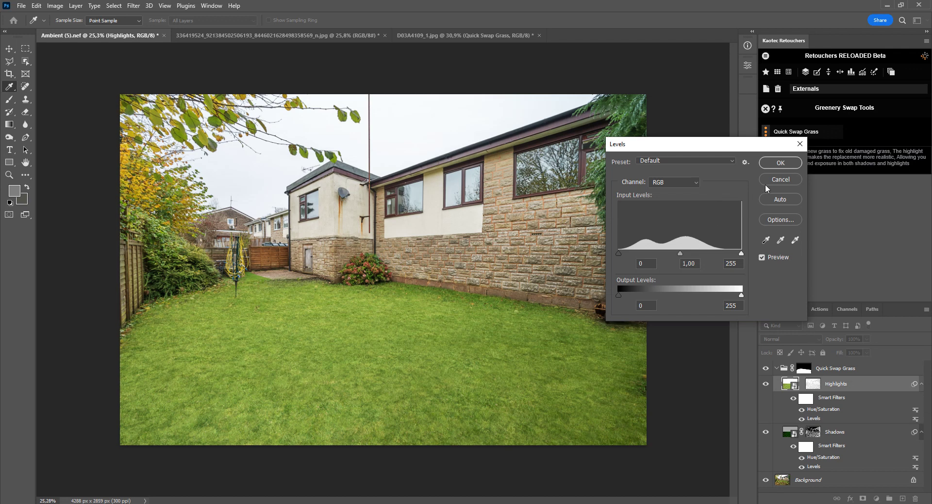
pyautogui.click(779, 179)
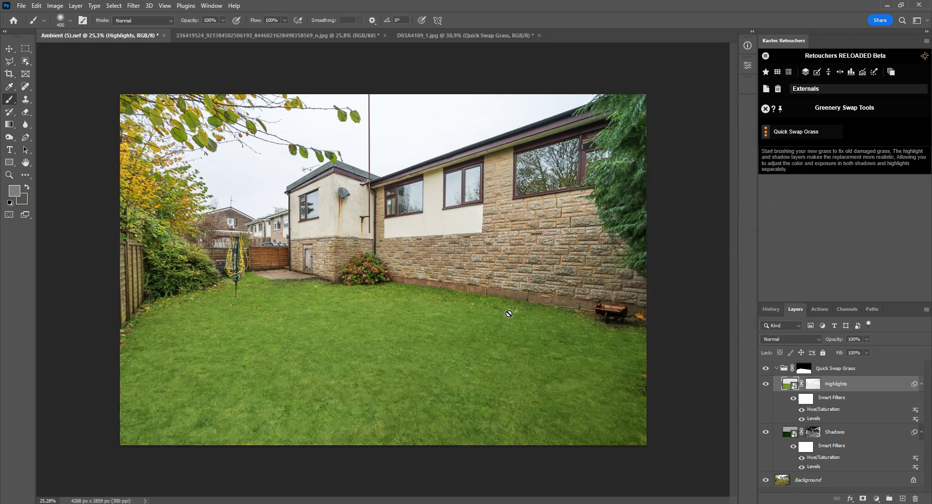
pyautogui.moveTo(818, 420); pyautogui.dragTo(822, 408)
# Set the Highlights Levels input to 26, 0.97, 244 to deepen the grass shadows
pyautogui.doubleClick(814, 409)
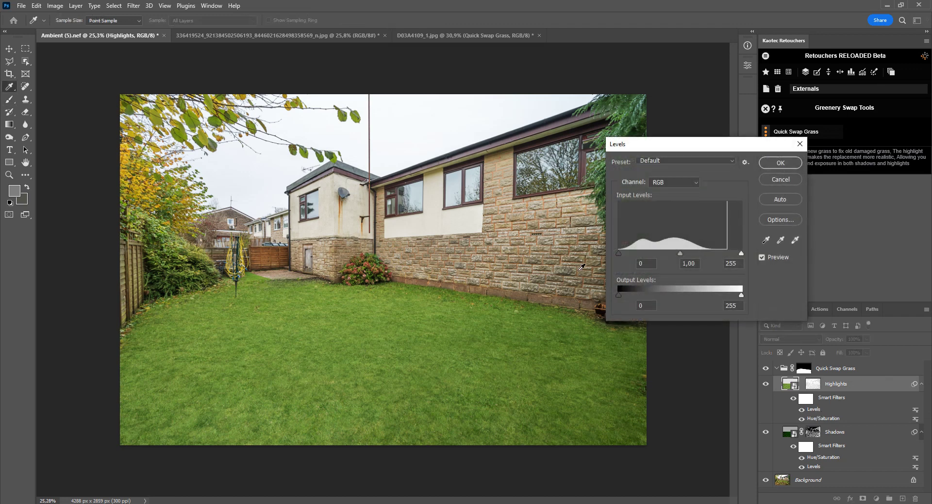
pyautogui.moveTo(619, 253); pyautogui.dragTo(628, 259)
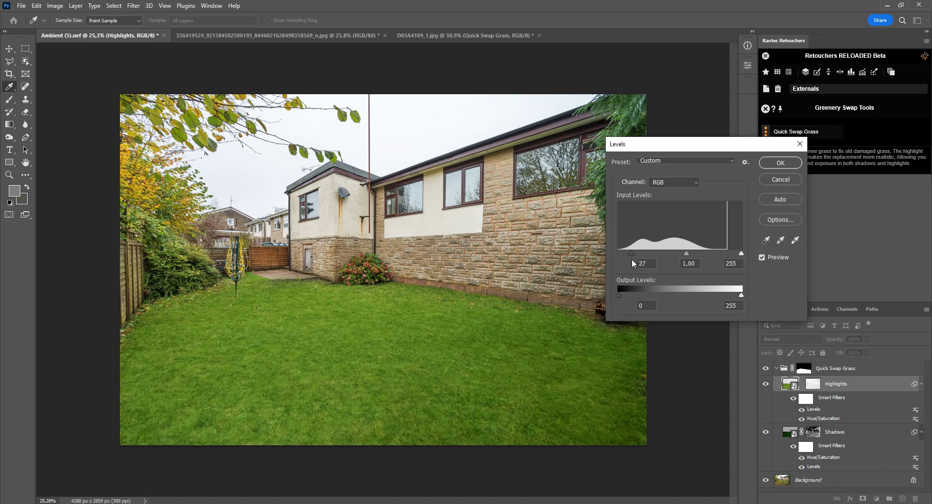
pyautogui.moveTo(741, 253); pyautogui.dragTo(684, 255)
pyautogui.click(761, 257)
pyautogui.click(762, 257)
pyautogui.click(761, 257)
pyautogui.click(761, 257)
pyautogui.click(794, 161)
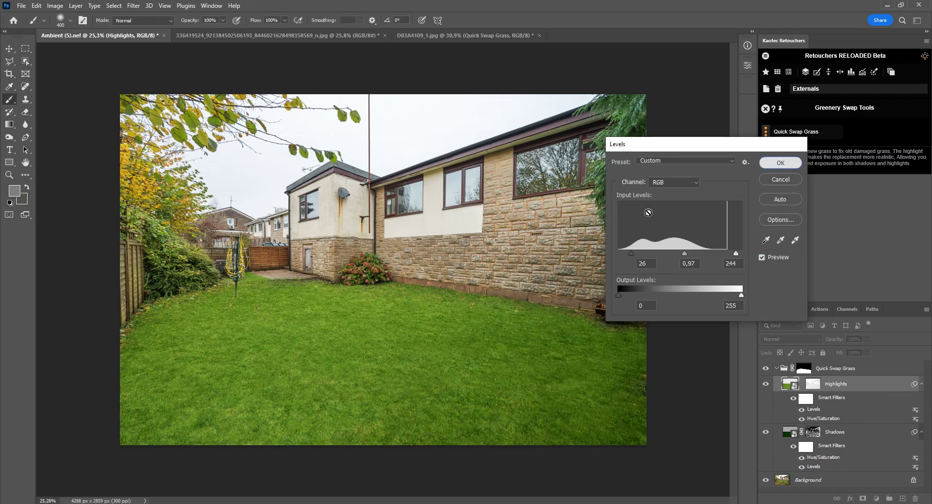
# Compare the grass swap against the original lawn and select the Quick Swap Grass group mask
pyautogui.click(767, 370)
pyautogui.click(767, 370)
pyautogui.click(766, 369)
pyautogui.click(766, 369)
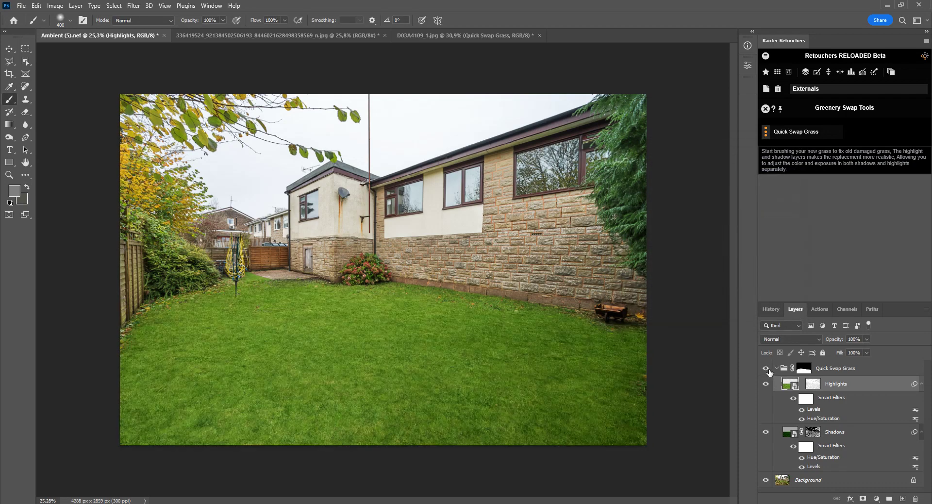
pyautogui.hotkey('ctrl', '-')
pyautogui.hotkey('ctrl', '+')
pyautogui.click(804, 370)
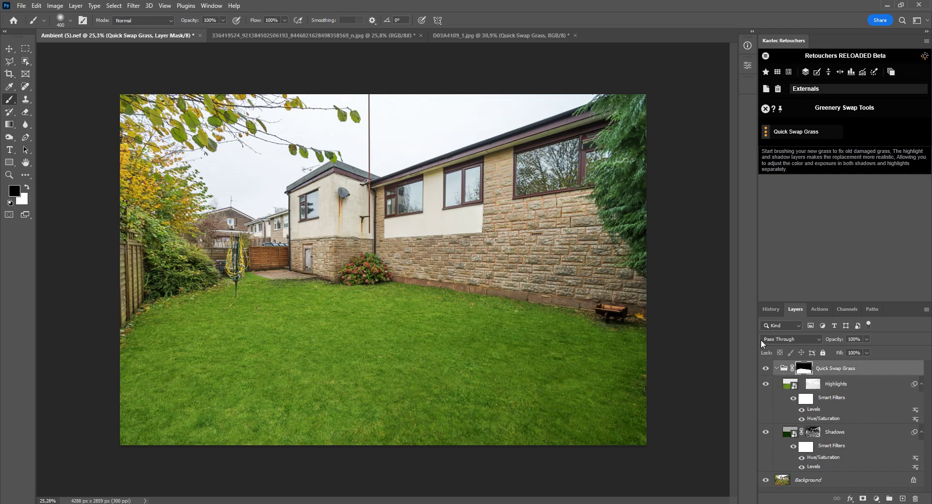
# On the brick-house photo, paint replacement grass across the lawn and zoom toward the driveway
pyautogui.click(365, 33)
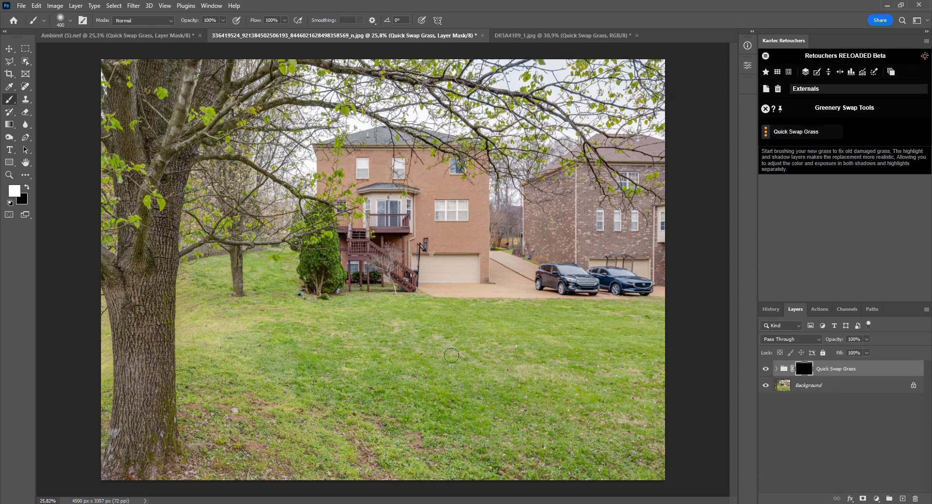
pyautogui.moveTo(465, 367)
pyautogui.mouseDown()
pyautogui.moveTo(526, 369)
pyautogui.moveTo(446, 365)
pyautogui.moveTo(604, 345)
pyautogui.moveTo(728, 409)
pyautogui.moveTo(695, 379)
pyautogui.moveTo(558, 416)
pyautogui.moveTo(527, 450)
pyautogui.moveTo(484, 475)
pyautogui.moveTo(660, 338)
pyautogui.moveTo(408, 325)
pyautogui.moveTo(645, 327)
pyautogui.moveTo(622, 304)
pyautogui.moveTo(413, 303)
pyautogui.moveTo(555, 304)
pyautogui.moveTo(475, 296)
pyautogui.mouseUp()
pyautogui.press('[')
pyautogui.press('[')
pyautogui.press('[')
pyautogui.press('[')
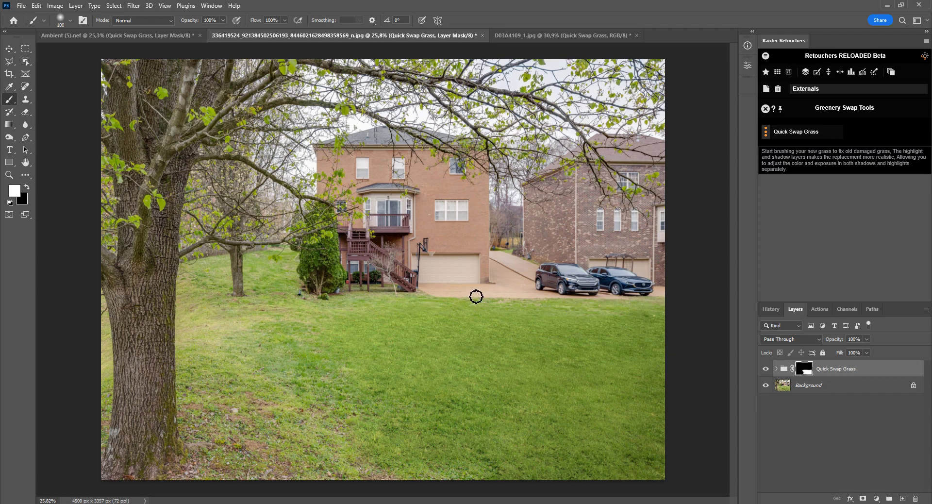
pyautogui.scroll(2, 649, 299)
pyautogui.scroll(3, 554, 312)
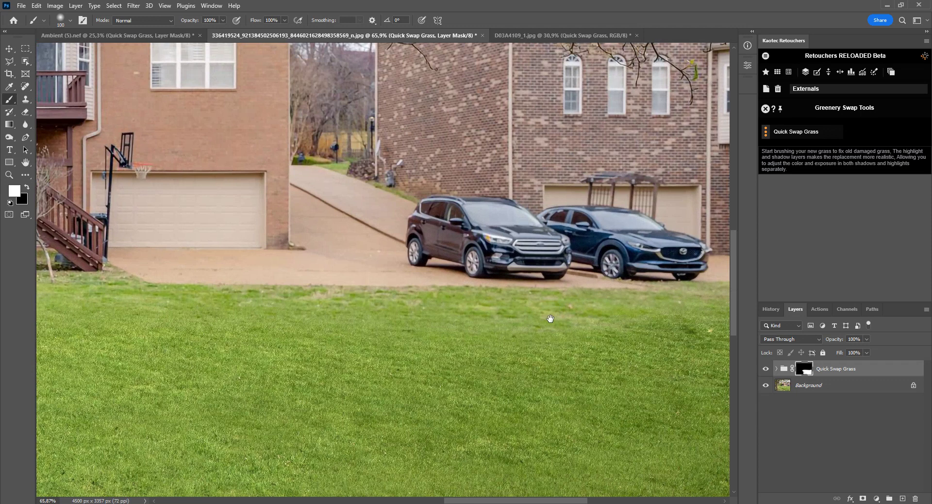
# Paint a straight grass edge along the driveway, then mask off grass spilling onto the paving
pyautogui.moveTo(550, 318); pyautogui.dragTo(532, 336)
pyautogui.press('[')
pyautogui.press('[')
pyautogui.press('[')
pyautogui.press('[')
pyautogui.press('[')
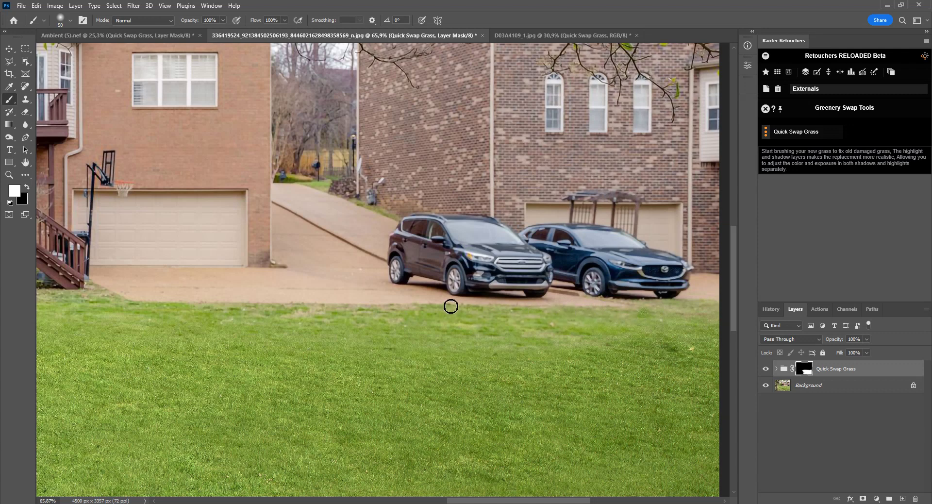
pyautogui.keyDown('shift'); pyautogui.click(425, 311); pyautogui.keyUp('shift')
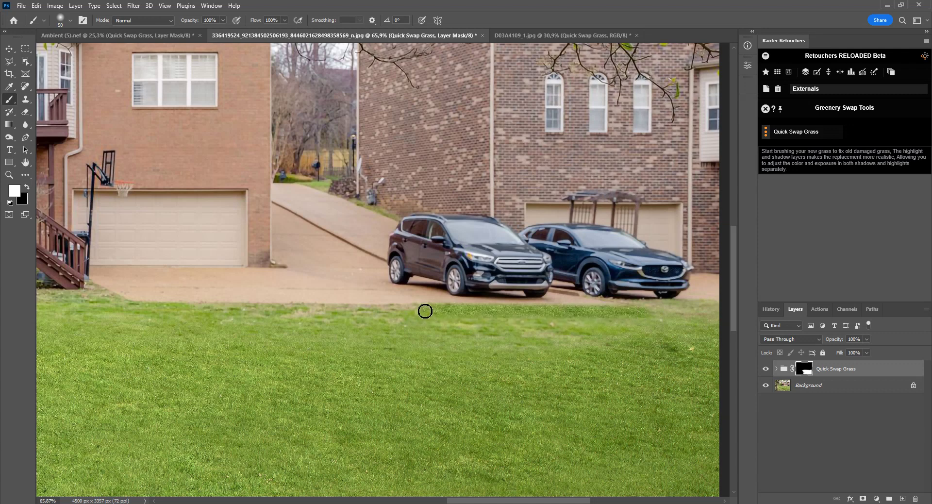
pyautogui.keyDown('shift'); pyautogui.click(140, 309); pyautogui.keyUp('shift')
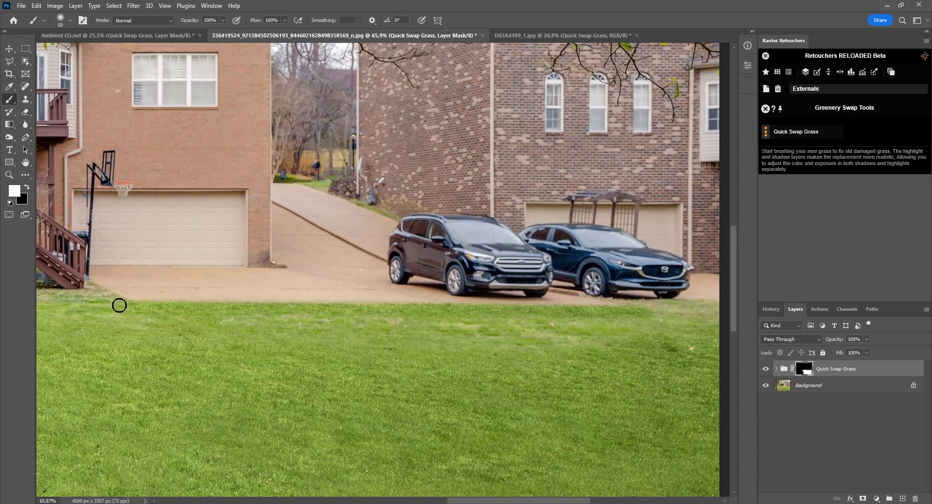
pyautogui.keyDown('shift'); pyautogui.click(92, 289); pyautogui.keyUp('shift')
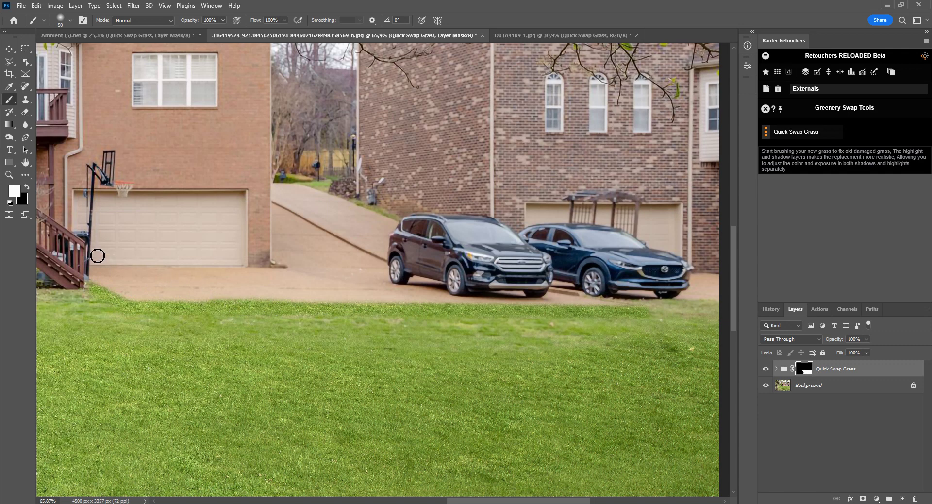
pyautogui.press('x')
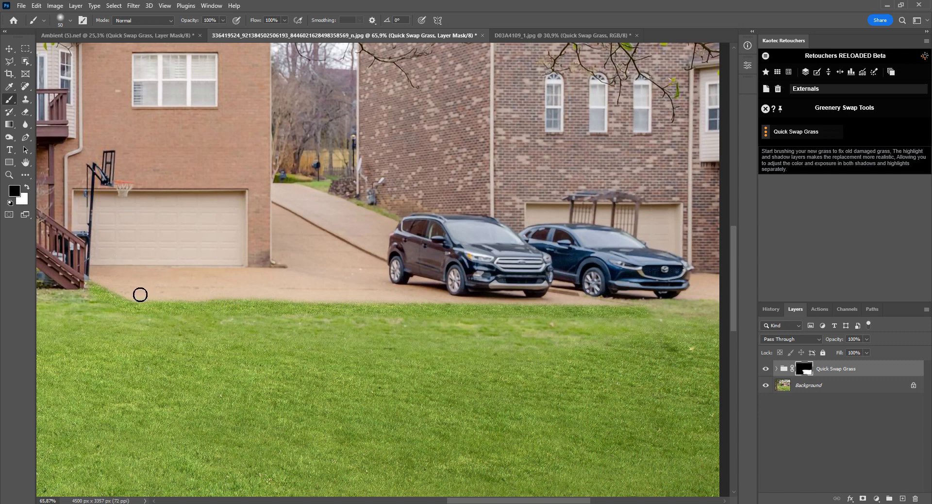
pyautogui.moveTo(140, 296)
pyautogui.mouseDown()
pyautogui.moveTo(271, 309)
pyautogui.moveTo(327, 298)
pyautogui.moveTo(615, 299)
pyautogui.mouseUp()
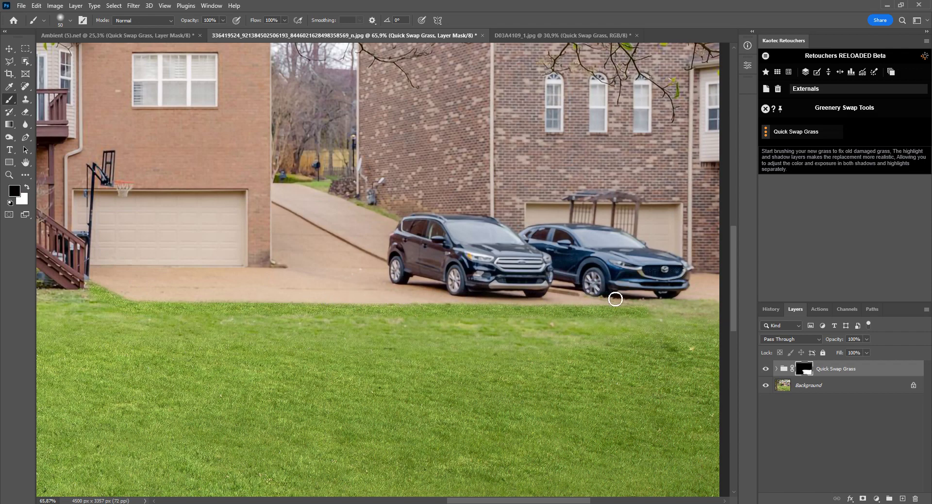
# Set a 250 px brush with white foreground and zoom out to fit the whole photo
pyautogui.scroll(-2, 653, 308)
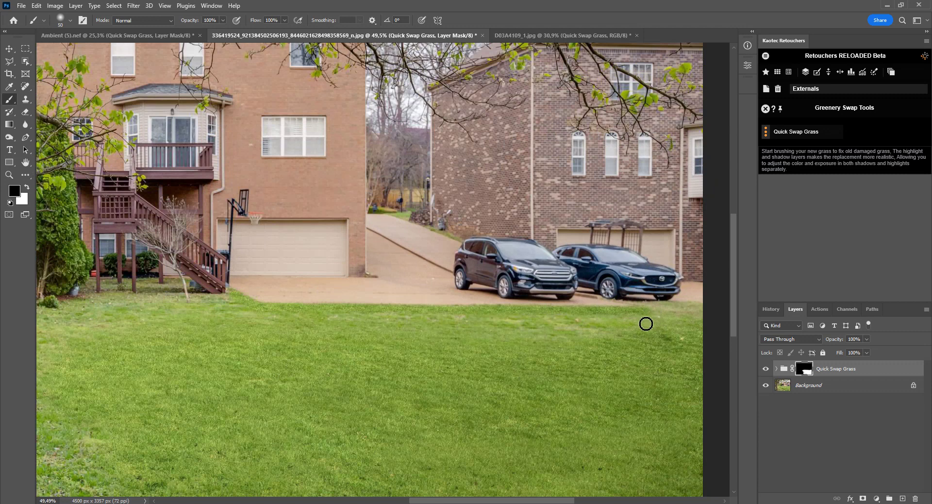
pyautogui.press(']')
pyautogui.press(']')
pyautogui.press(']')
pyautogui.press(']')
pyautogui.press(']')
pyautogui.press(']')
pyautogui.press('x')
pyautogui.scroll(-1, 650, 327)
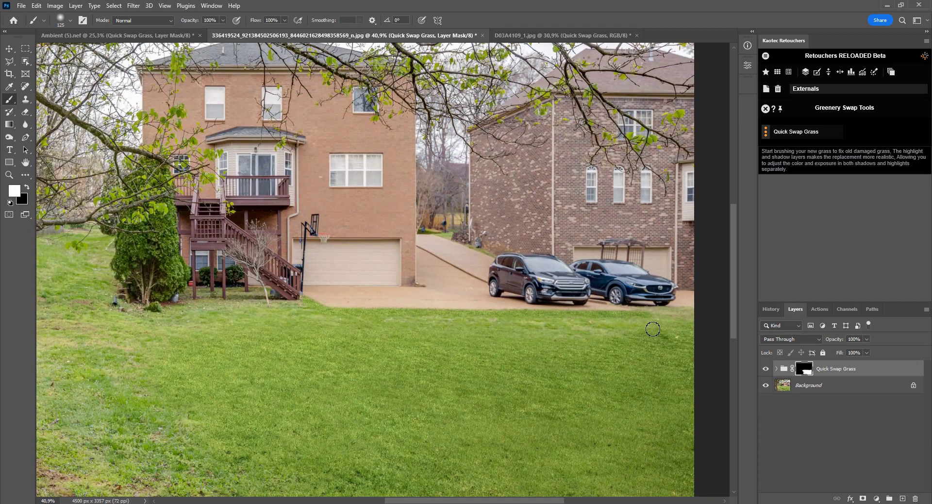
pyautogui.press('[')
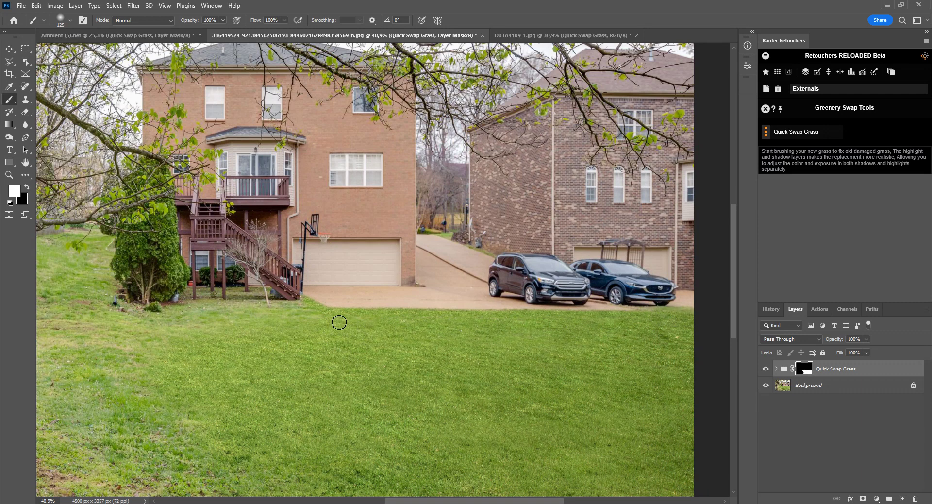
pyautogui.press(']')
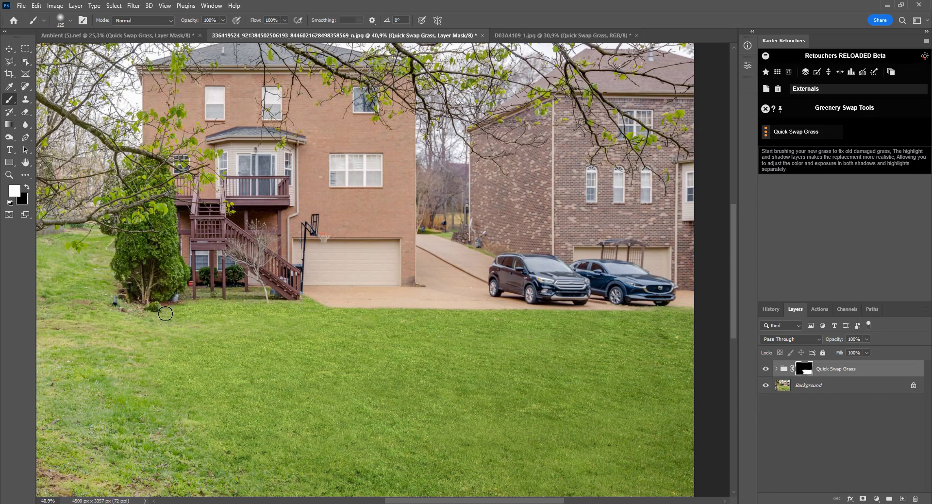
pyautogui.scroll(-3, 321, 336)
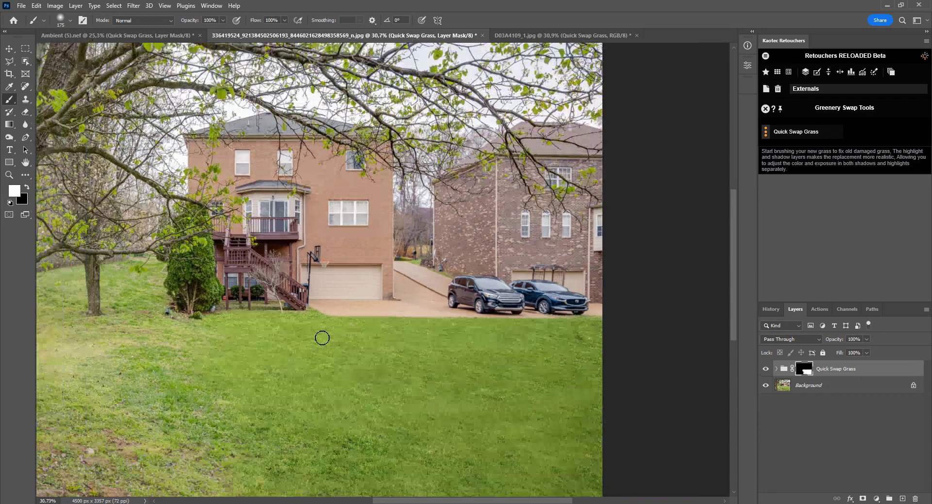
pyautogui.press(']')
pyautogui.press(']')
pyautogui.press(']')
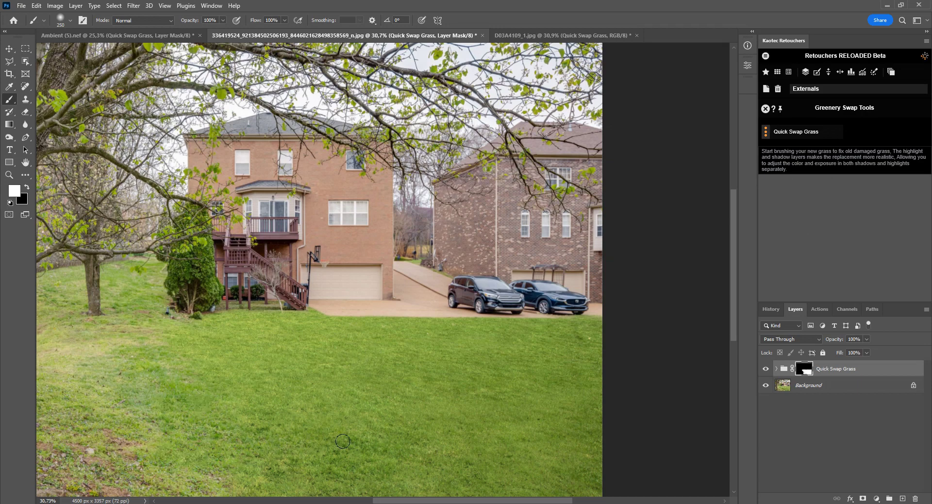
pyautogui.scroll(-3, 233, 455)
# With a 400 px brush, paint grass over the lower-left dirt patch and left of the far tree
pyautogui.press(']')
pyautogui.press(']')
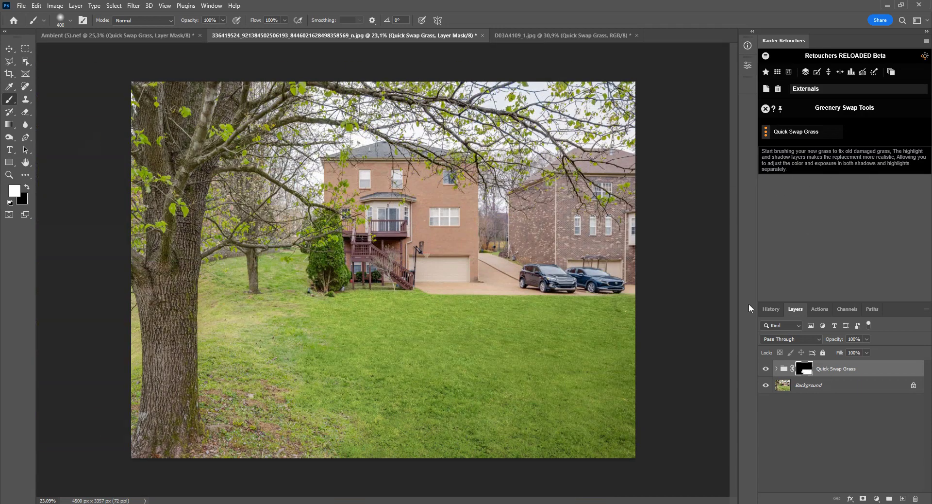
pyautogui.moveTo(420, 421)
pyautogui.mouseDown()
pyautogui.moveTo(375, 441)
pyautogui.moveTo(321, 411)
pyautogui.moveTo(311, 390)
pyautogui.moveTo(218, 357)
pyautogui.mouseUp()
pyautogui.moveTo(294, 355)
pyautogui.mouseDown()
pyautogui.moveTo(268, 332)
pyautogui.moveTo(233, 321)
pyautogui.moveTo(298, 314)
pyautogui.moveTo(241, 317)
pyautogui.moveTo(223, 305)
pyautogui.moveTo(210, 271)
pyautogui.moveTo(203, 325)
pyautogui.moveTo(289, 320)
pyautogui.moveTo(221, 283)
pyautogui.moveTo(239, 284)
pyautogui.moveTo(239, 266)
pyautogui.moveTo(214, 273)
pyautogui.moveTo(295, 276)
pyautogui.mouseUp()
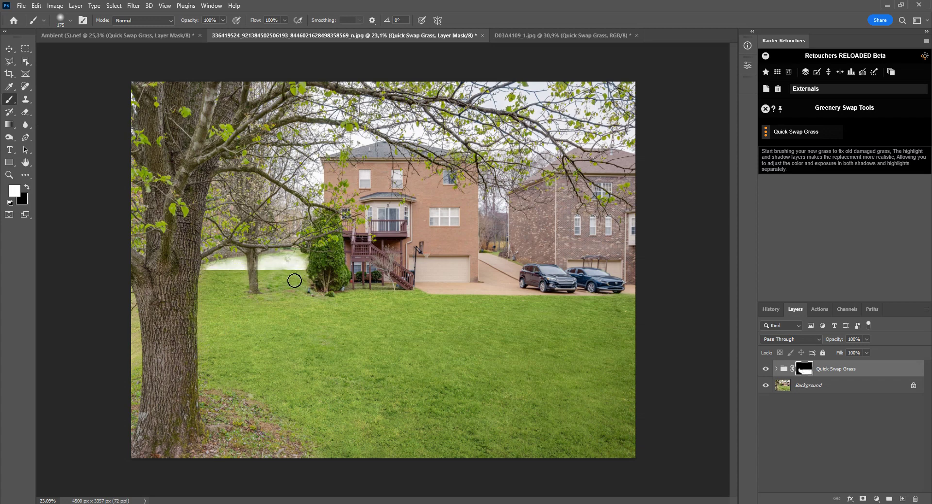
# Expand the Quick Swap Grass group and select both the Highlights and Shadows layers
pyautogui.click(776, 368)
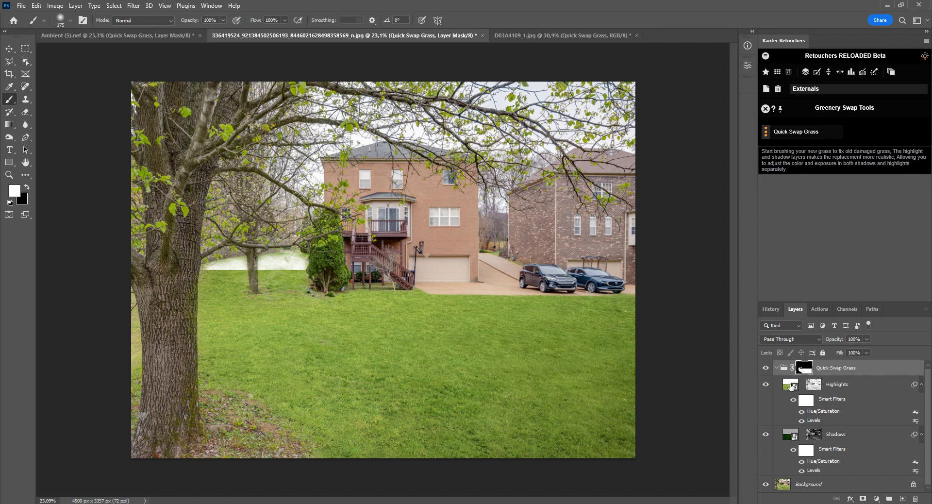
pyautogui.click(789, 387)
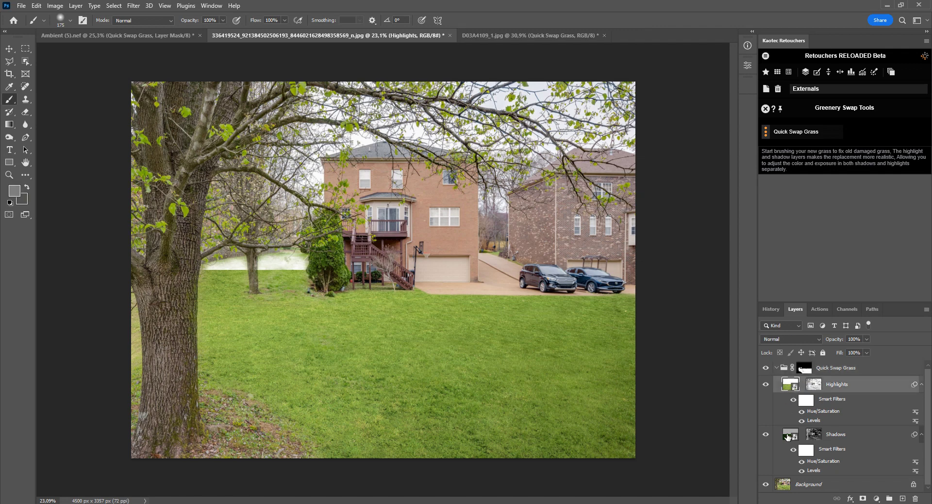
pyautogui.keyDown('shift'); pyautogui.click(788, 436); pyautogui.keyUp('shift')
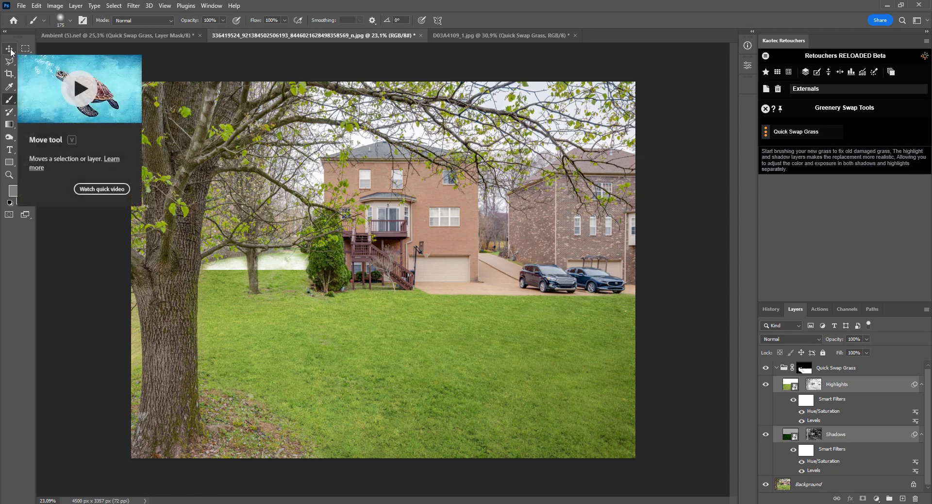
# Move the Highlights and Shadows grass layers up 228 px and scale them to 103.27%
pyautogui.click(10, 49)
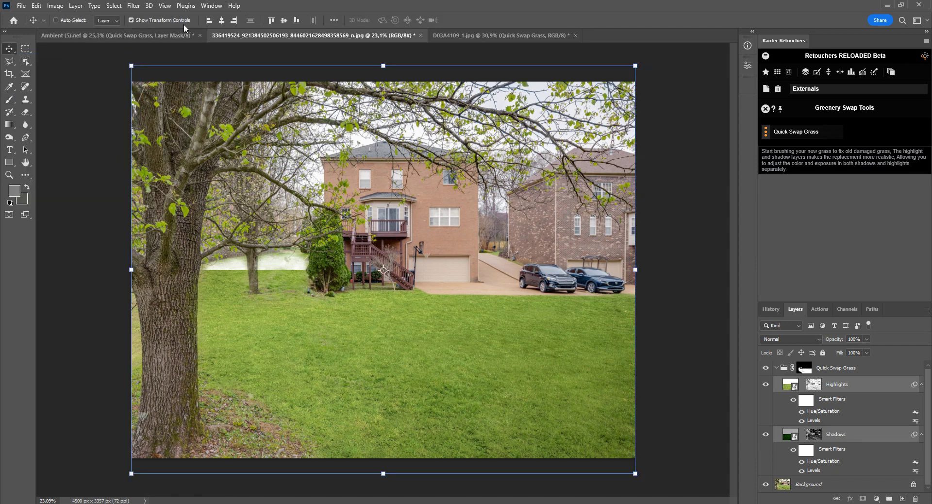
pyautogui.scroll(-2, 445, 167)
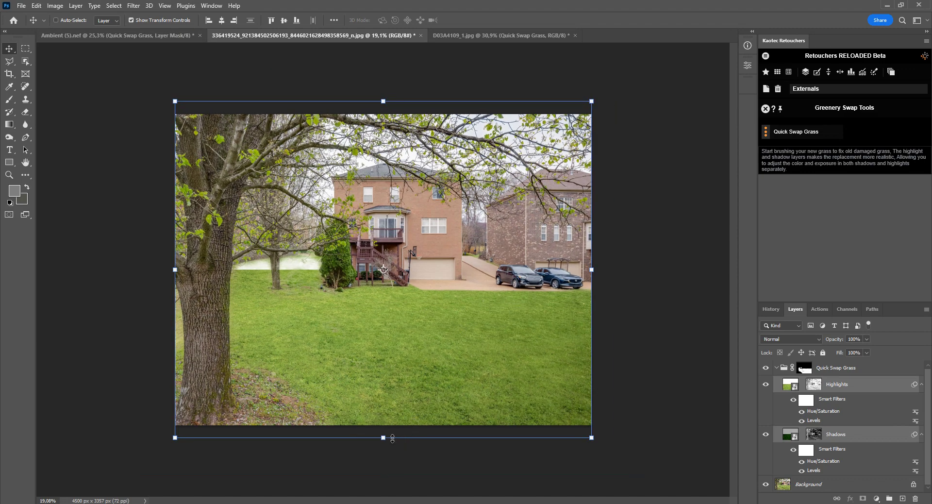
pyautogui.moveTo(454, 366); pyautogui.dragTo(455, 348)
pyautogui.scroll(3, 315, 267)
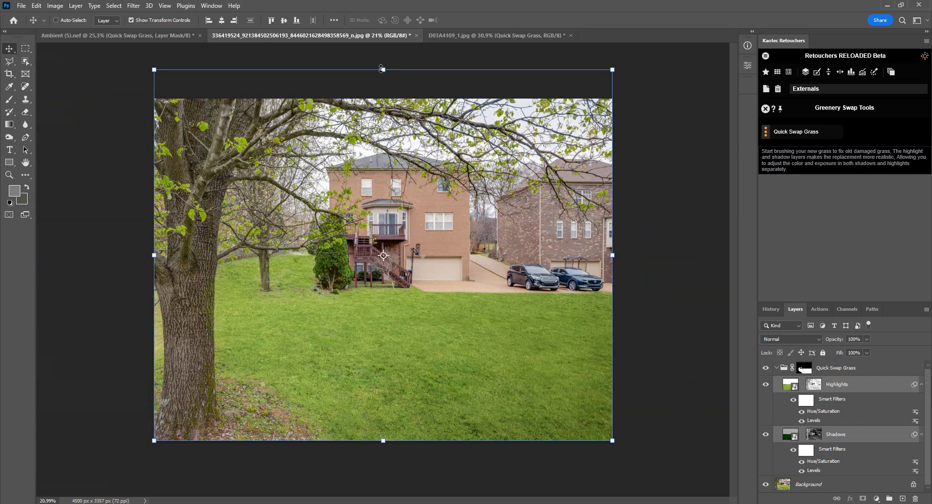
pyautogui.moveTo(382, 69); pyautogui.dragTo(382, 57)
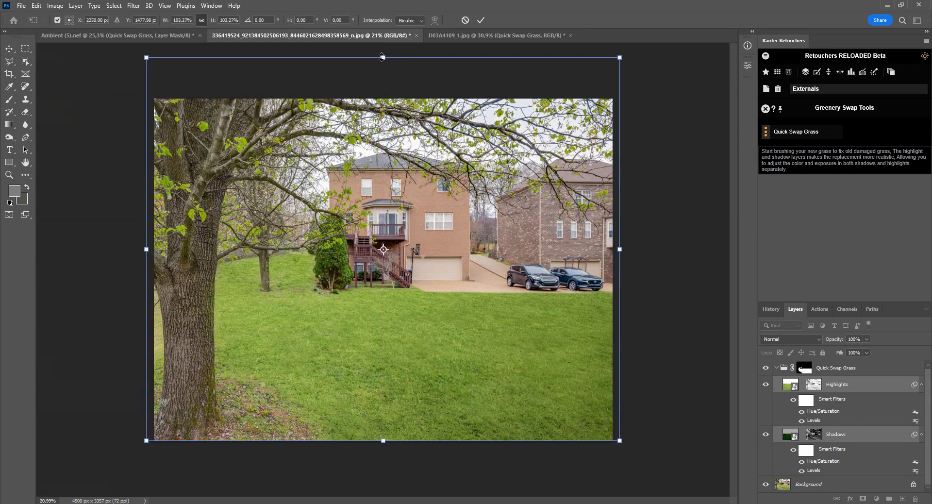
pyautogui.press('Return')
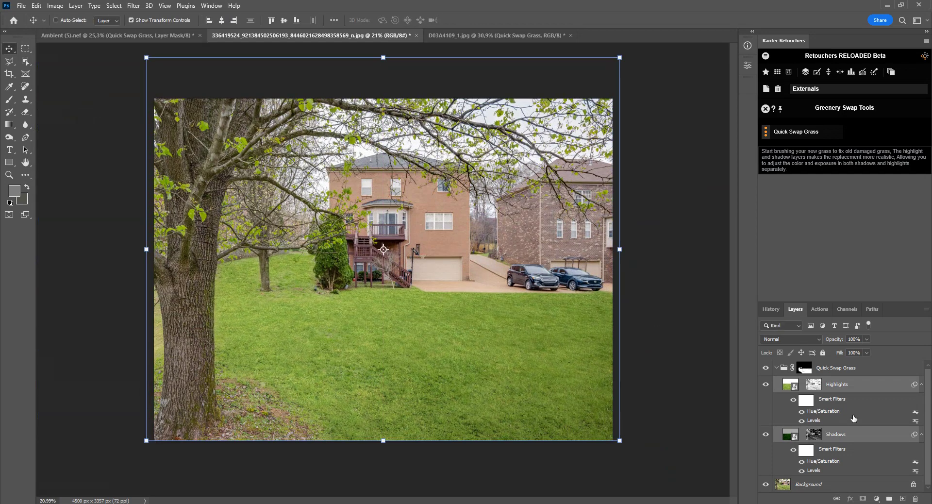
# Target the Quick Swap Grass group mask, pick the Brush tool, and set the brush size to 250
pyautogui.click(803, 368)
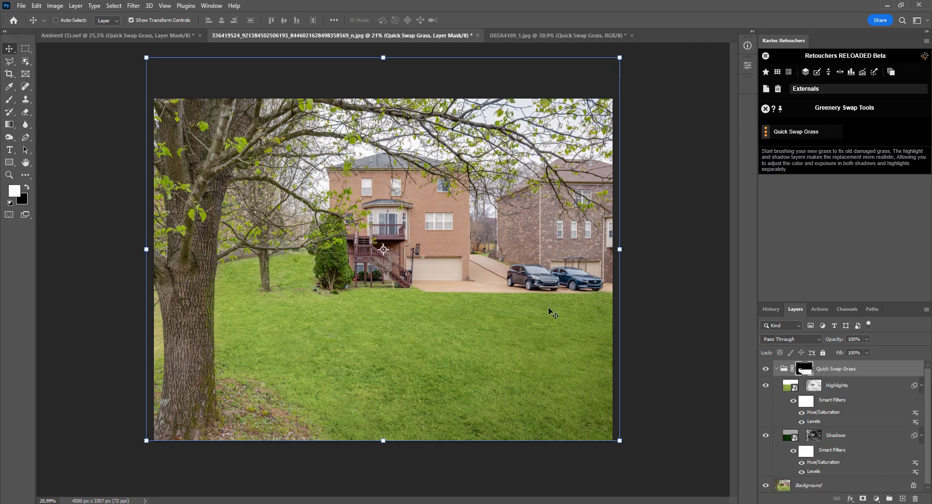
pyautogui.click(9, 99)
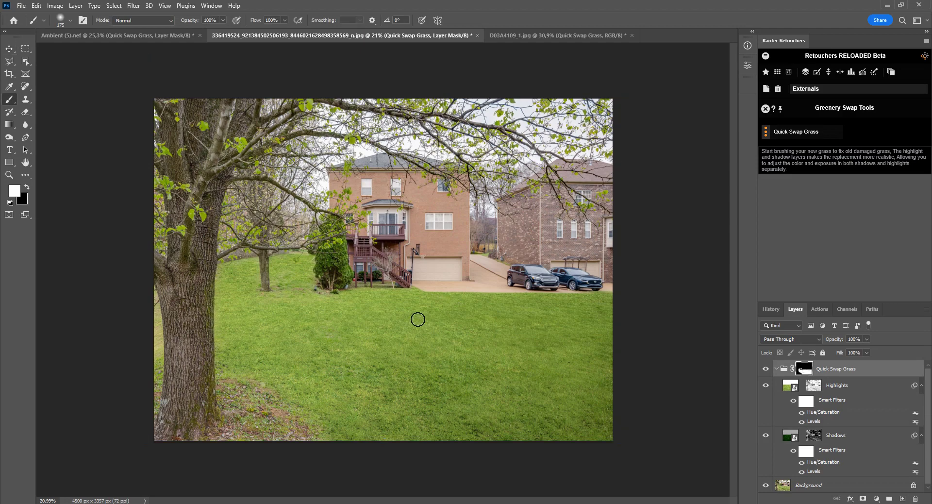
pyautogui.scroll(3, 390, 301)
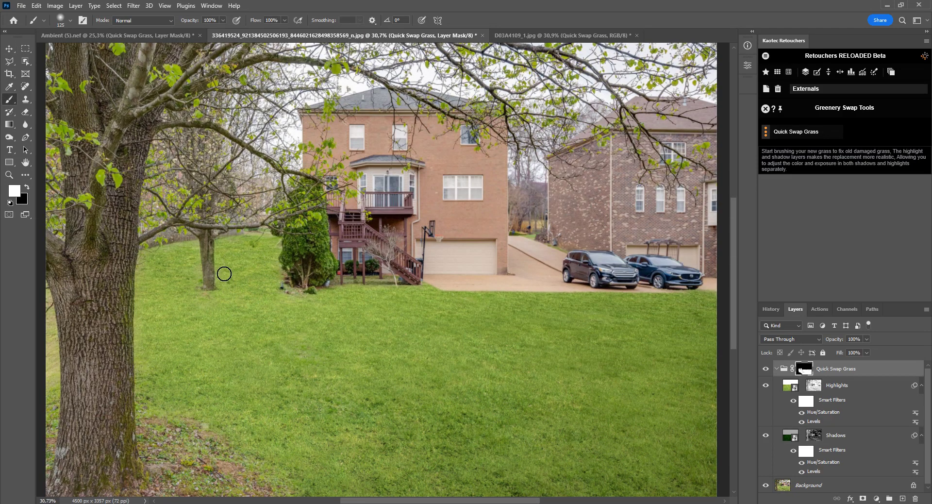
pyautogui.press('[')
pyautogui.press('[')
pyautogui.press('[')
pyautogui.press('[')
pyautogui.press(']')
pyautogui.press(']')
pyautogui.press(']')
pyautogui.press(']')
pyautogui.scroll(-2, 260, 438)
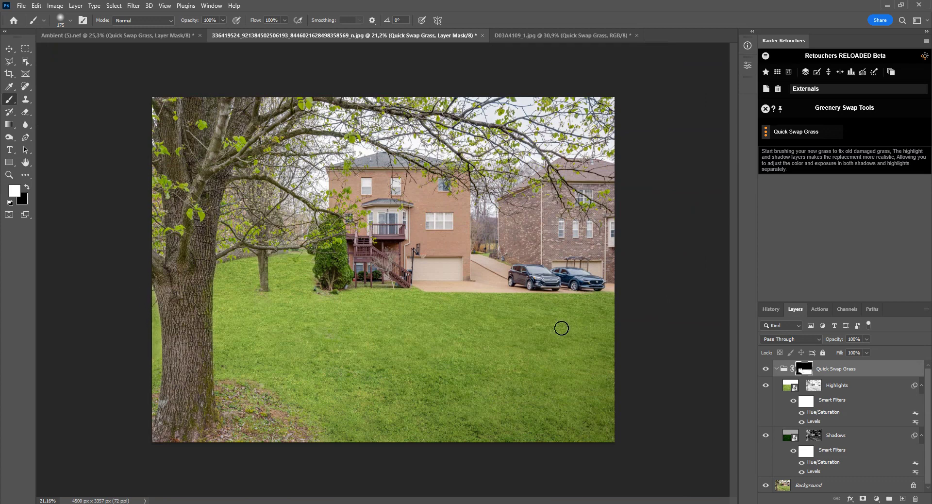
pyautogui.press(']')
pyautogui.press(']')
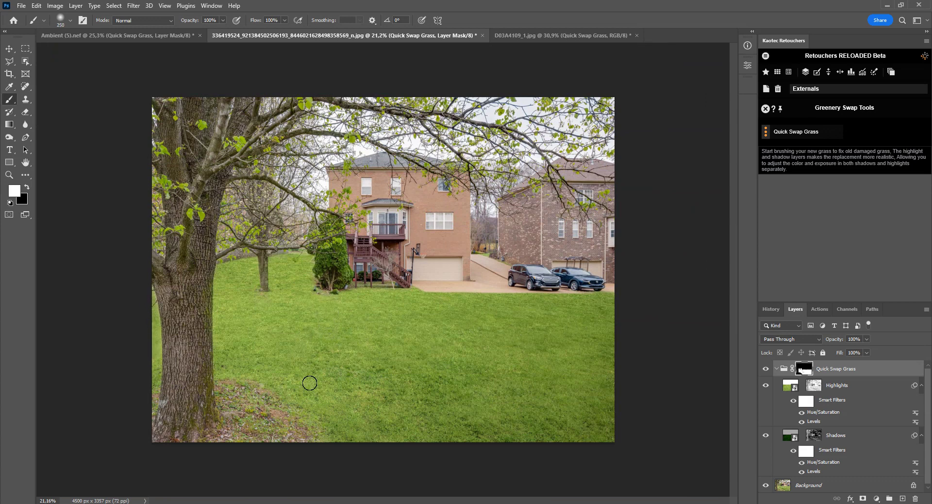